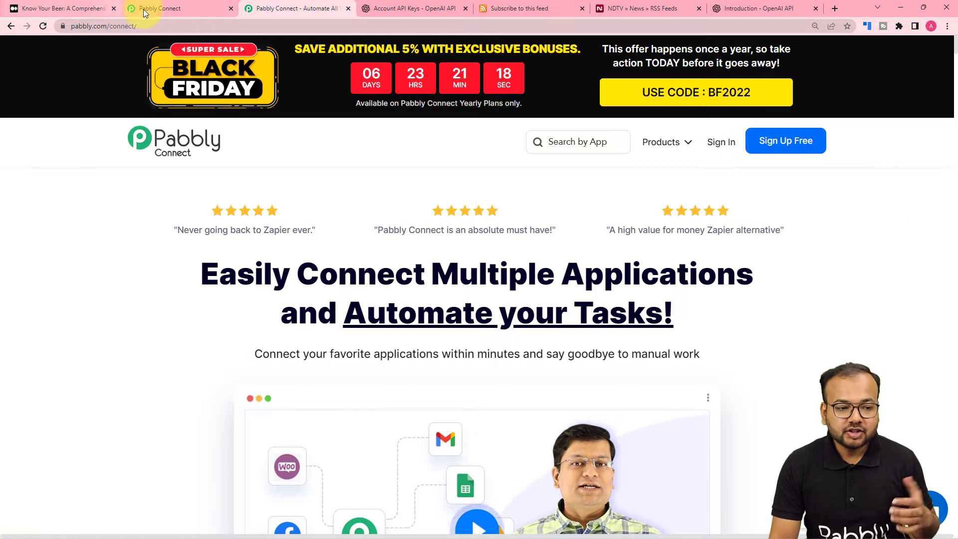
- Switch to the Pabbly Connect dashboard and create a new workflow named "RSS Feeds to Medium"
left_click(157, 8)
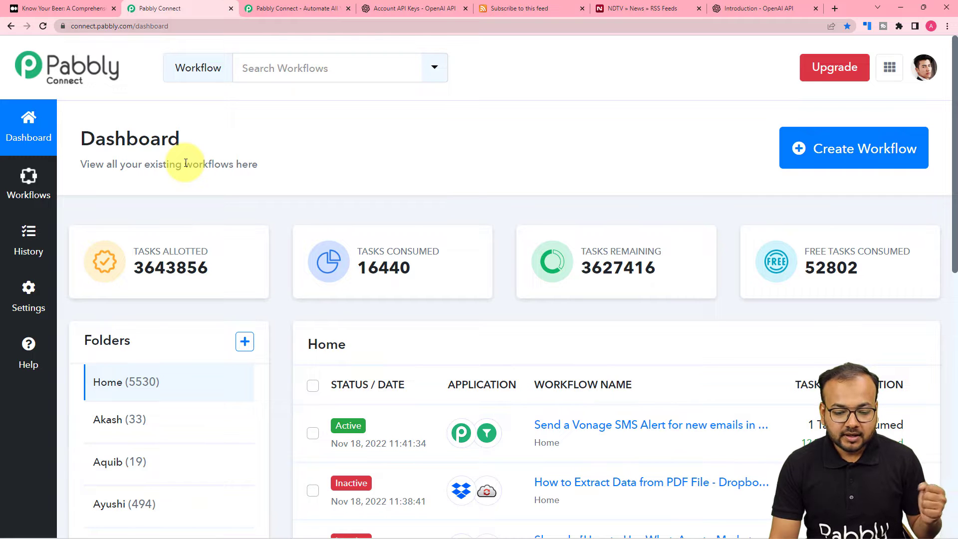
left_click(872, 161)
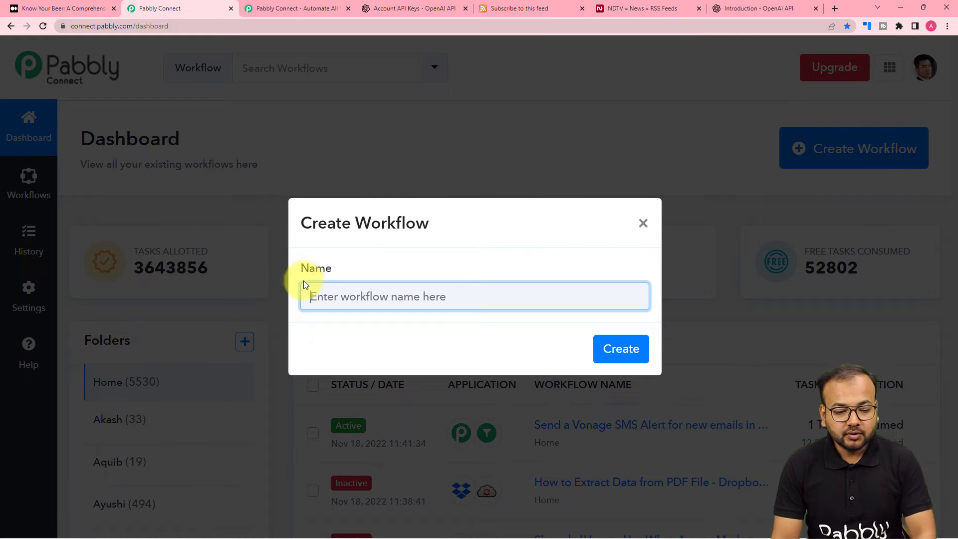
left_click(334, 304)
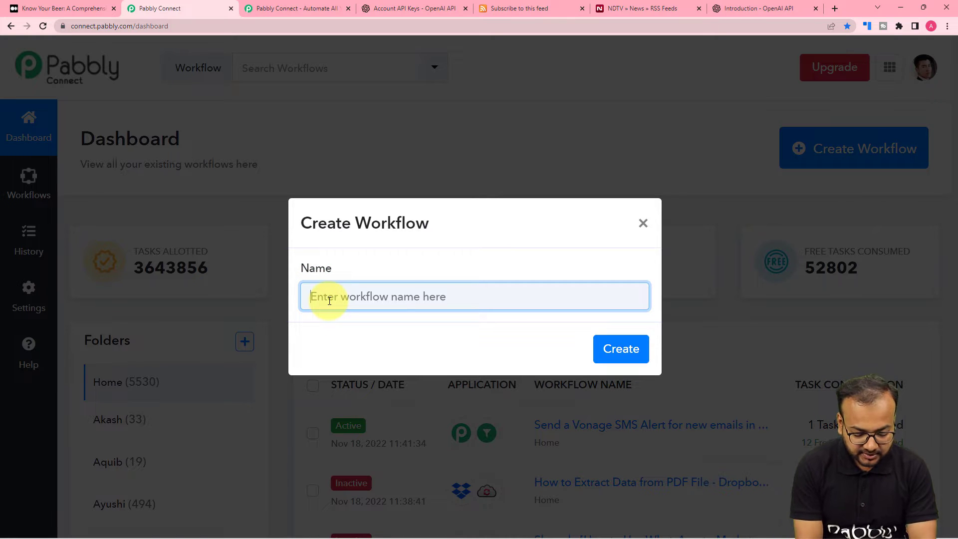
type("RSS Feeds to Medium")
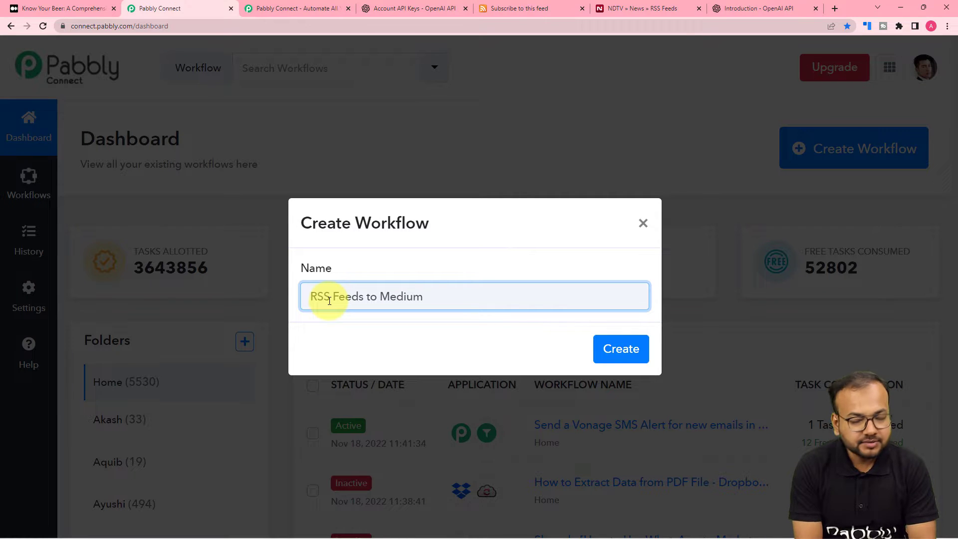
left_click(620, 348)
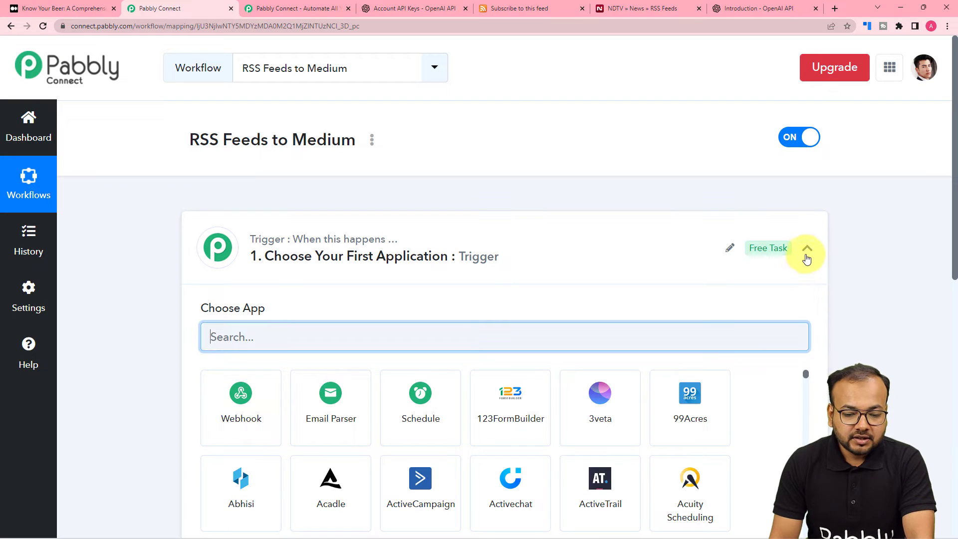
left_click(807, 252)
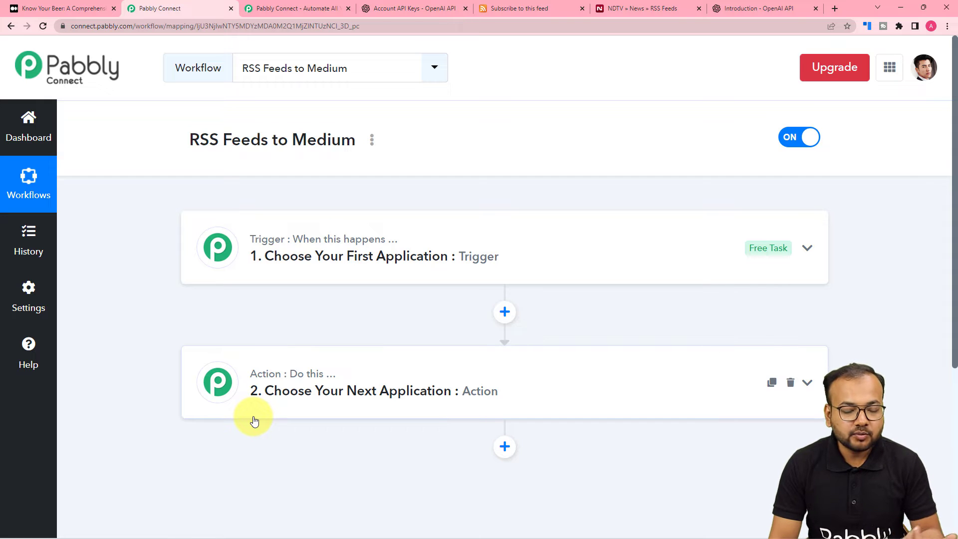
left_click(265, 256)
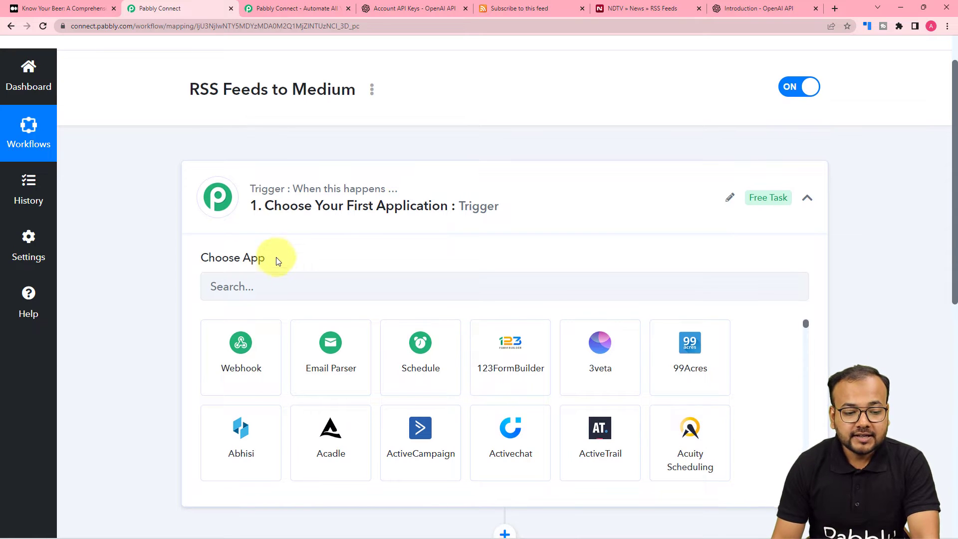
scroll(277, 260, "down", 8)
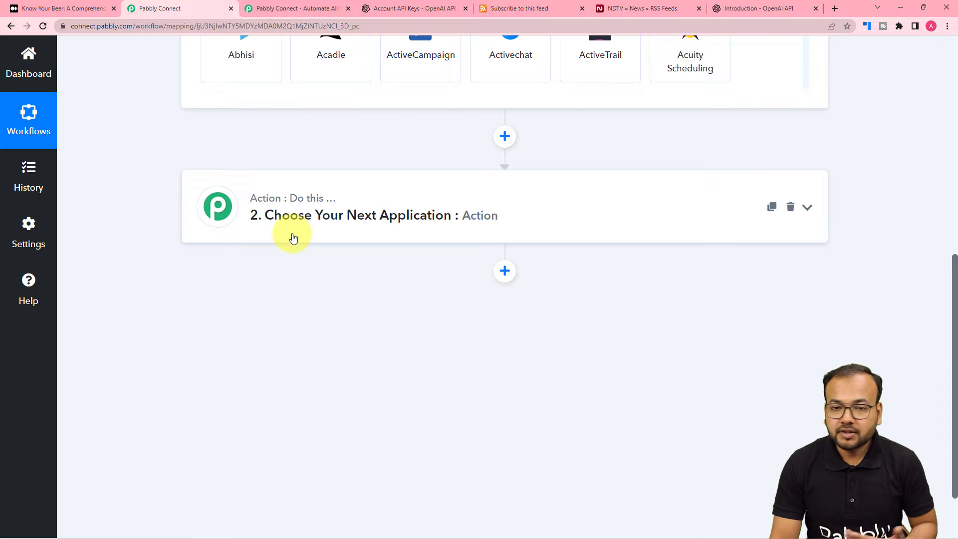
scroll(293, 238, "up", 7)
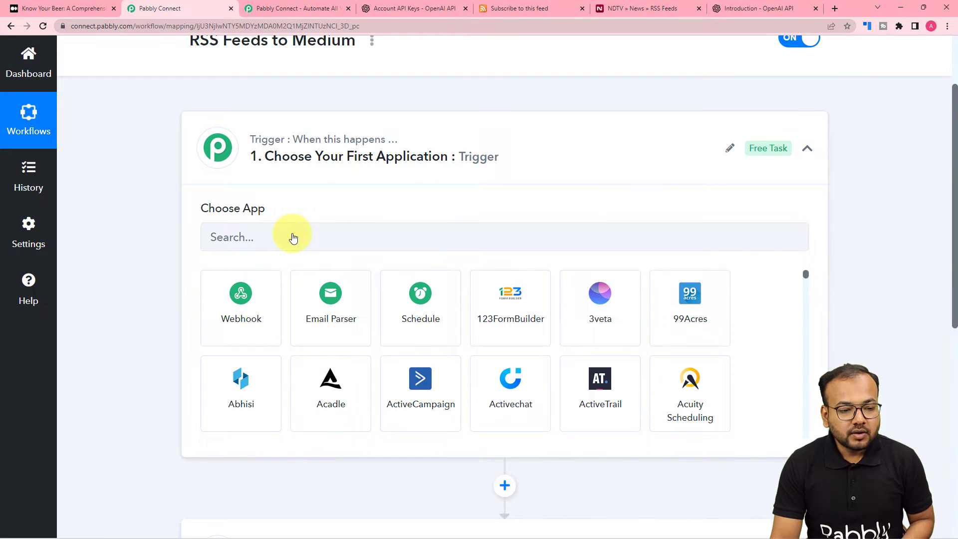
scroll(293, 238, "up", 2)
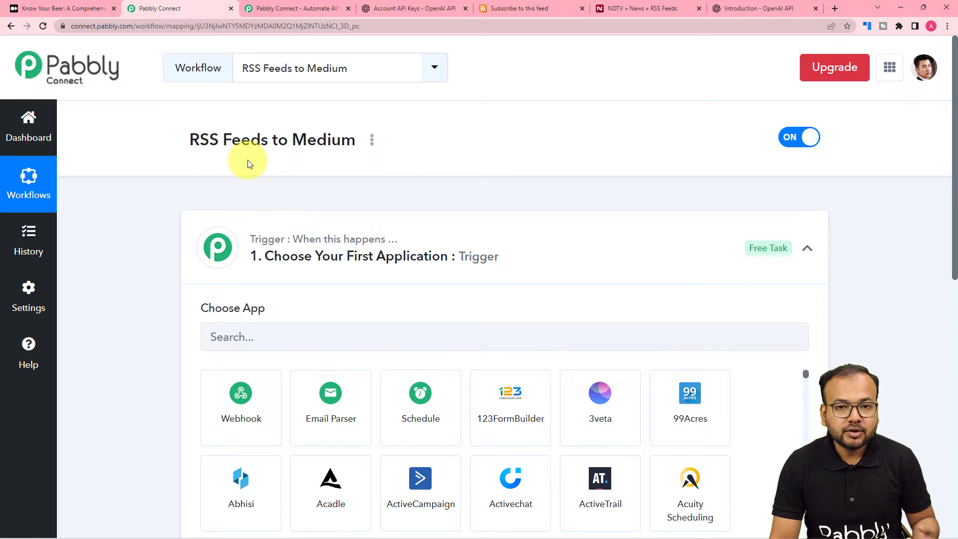
scroll(255, 164, "down", 7)
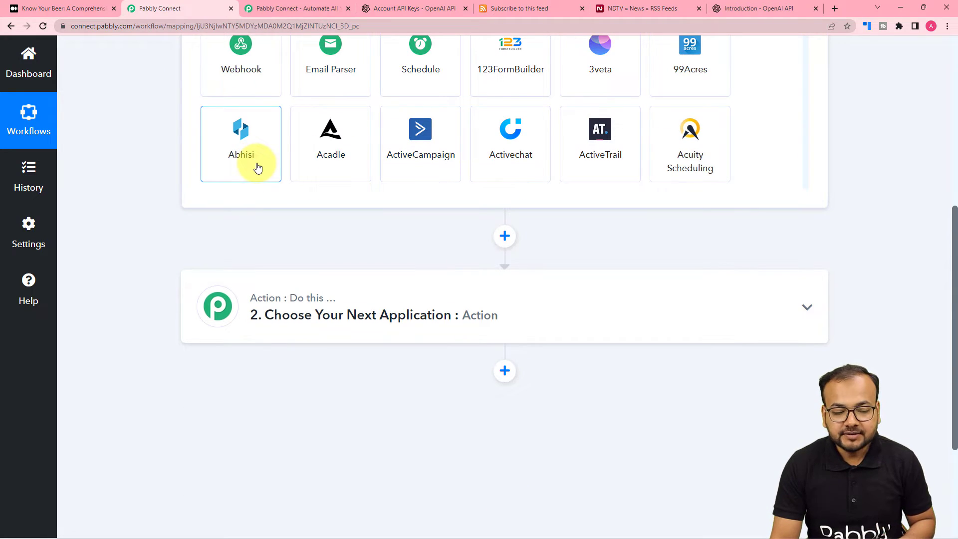
- Set the workflow's trigger app to RSS by Pabbly with the New Item in Feed event and connect it
scroll(257, 167, "up", 4)
left_click(299, 198)
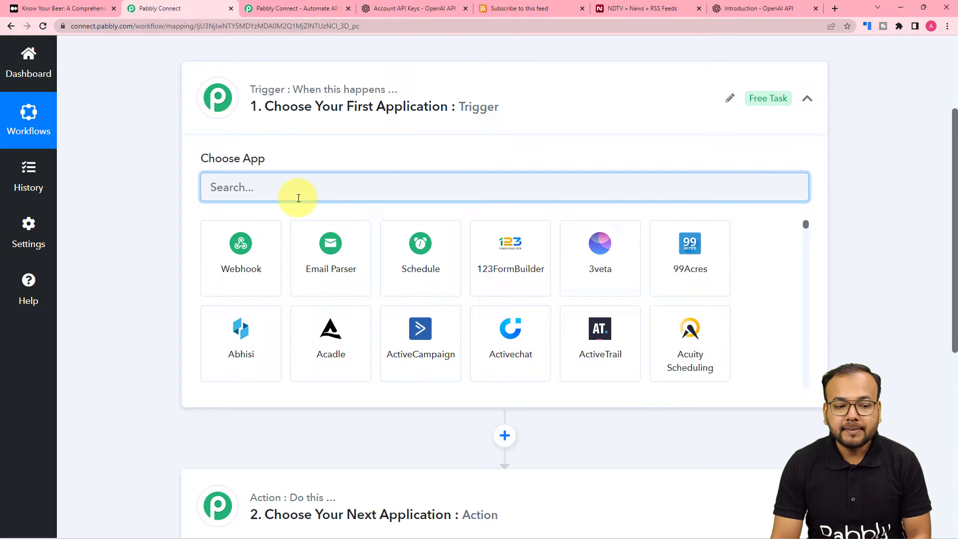
type("rss")
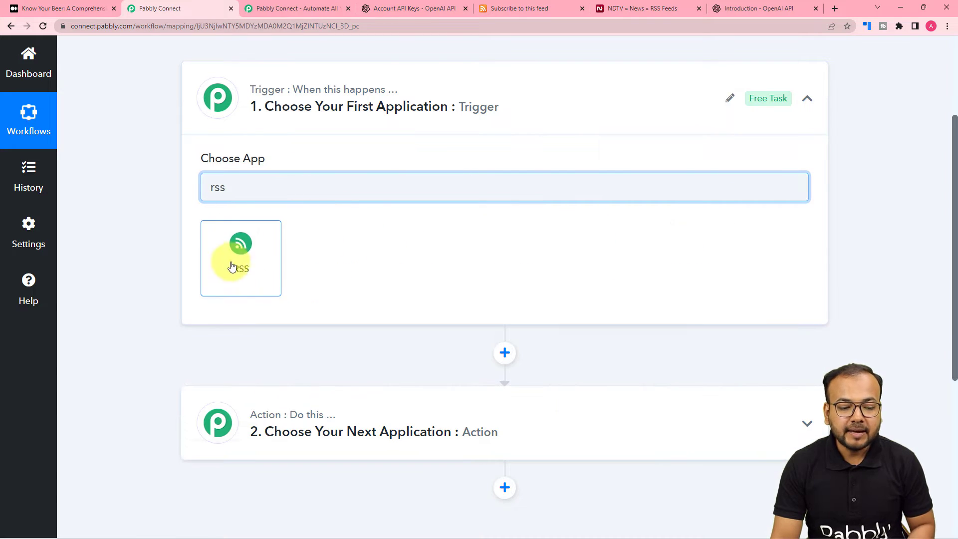
left_click(232, 278)
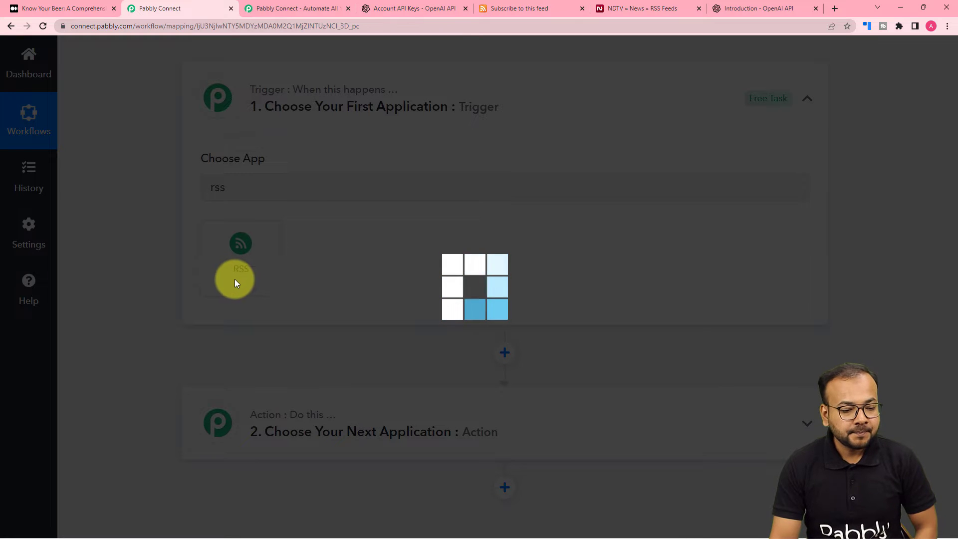
scroll(234, 279, "down", 2)
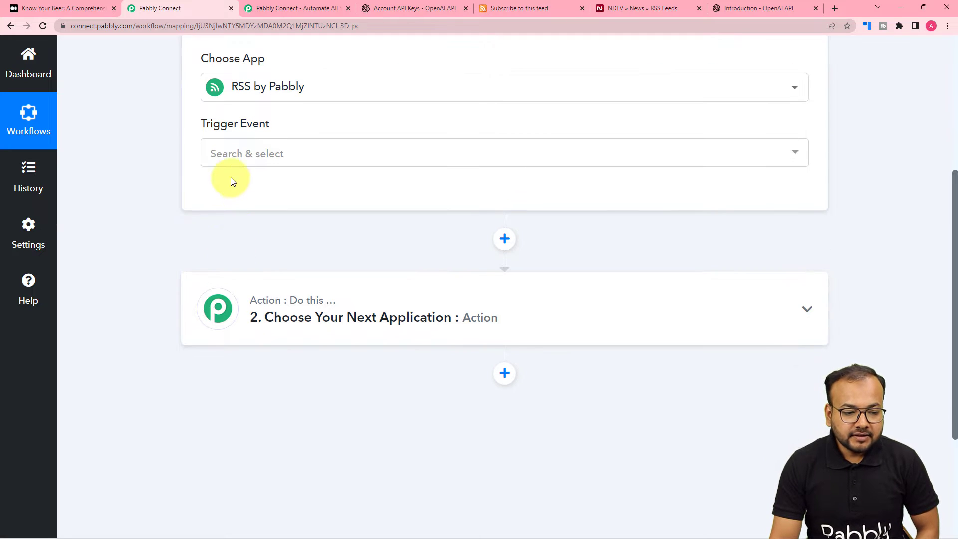
left_click(231, 159)
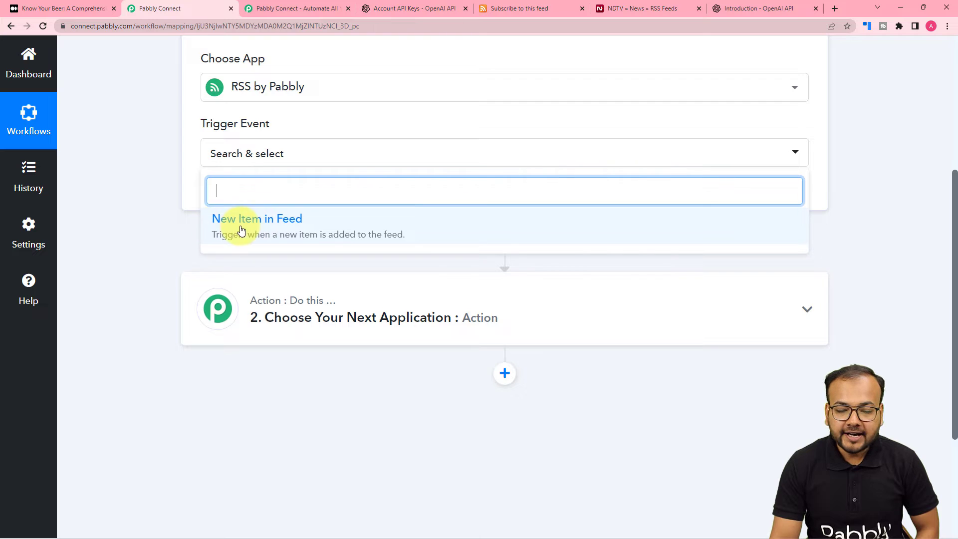
left_click(268, 231)
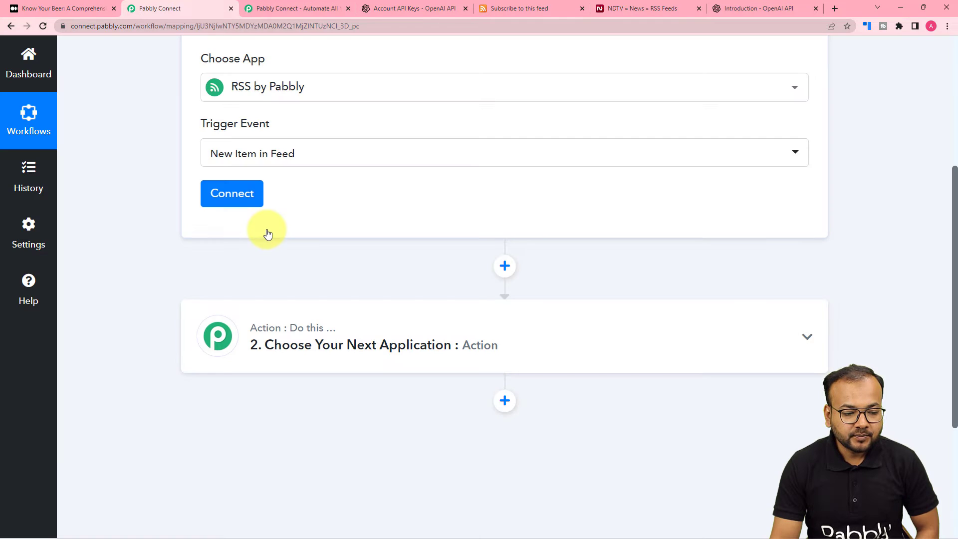
left_click(239, 196)
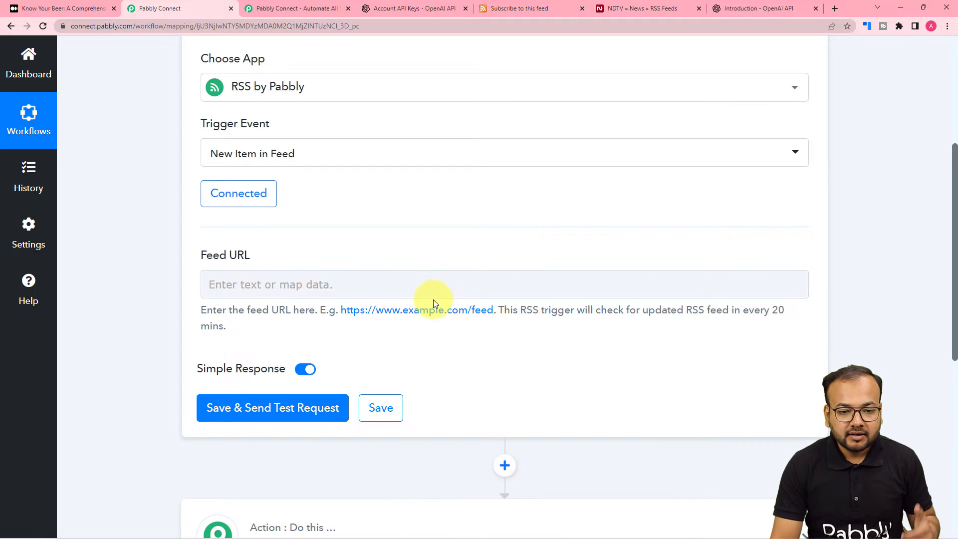
left_click(628, 8)
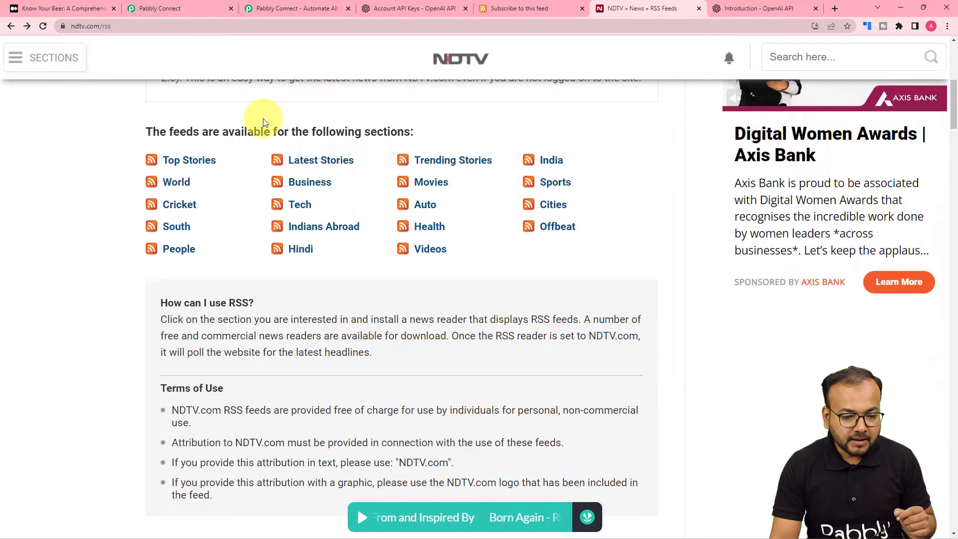
right_click(428, 232)
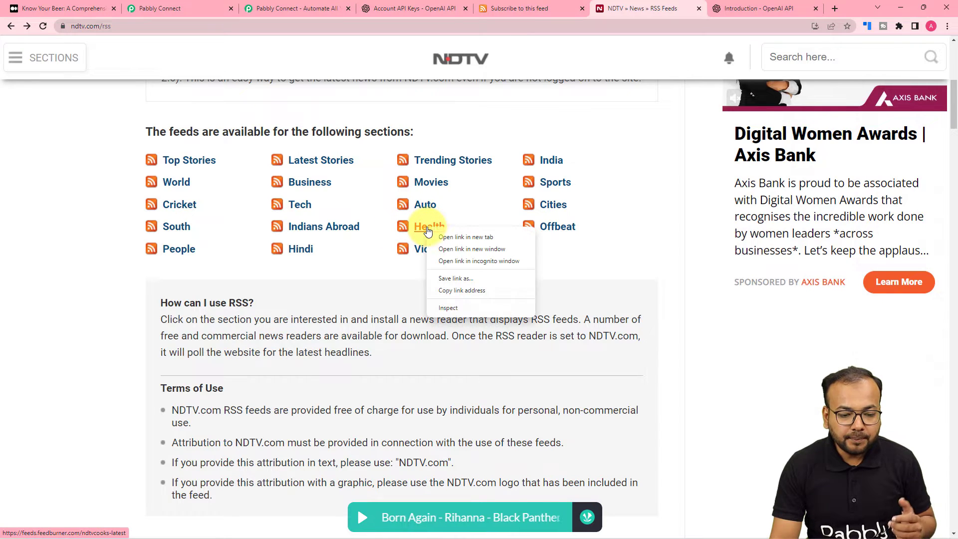
left_click(446, 291)
left_click(159, 8)
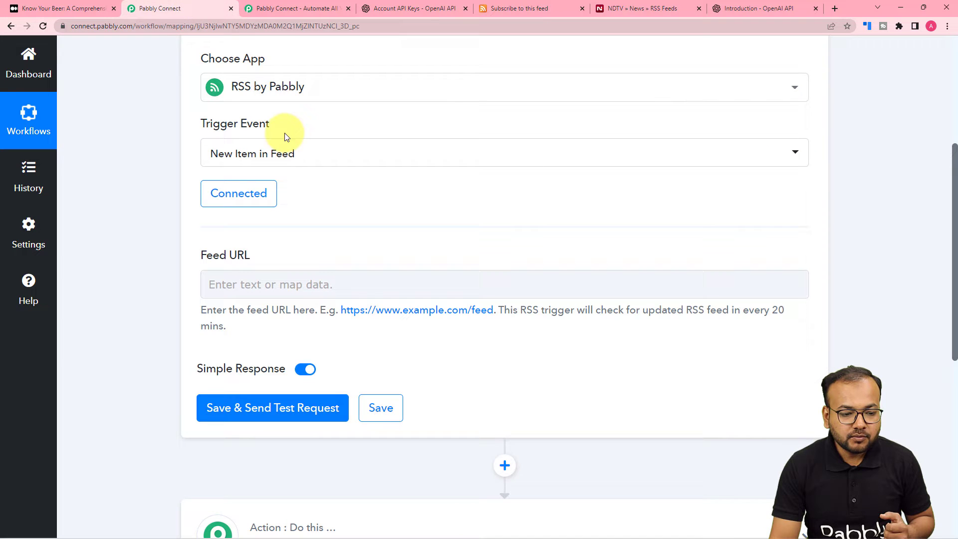
right_click(245, 279)
left_click(254, 361)
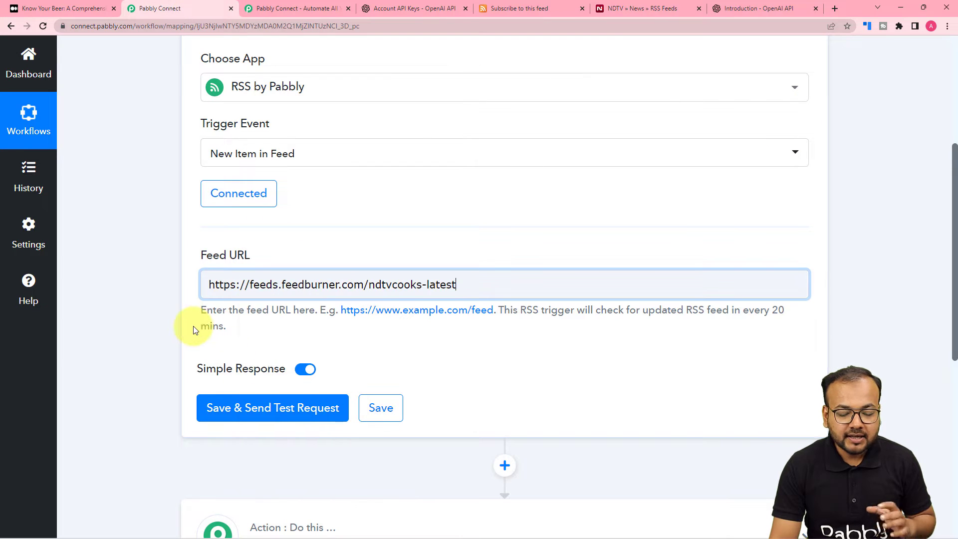
- Save the RSS trigger, send a test request, and enlarge the Title value in the received response
scroll(194, 329, "down", 1)
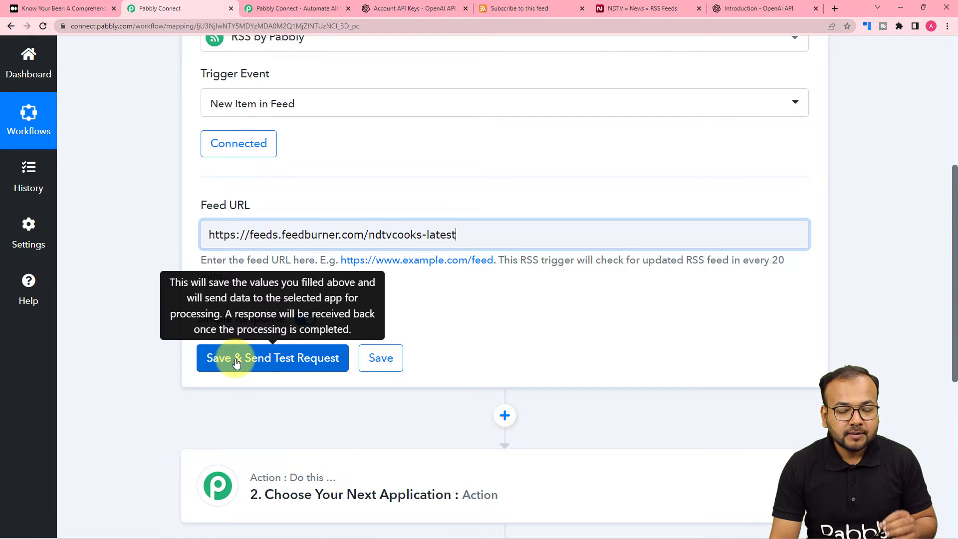
left_click(237, 363)
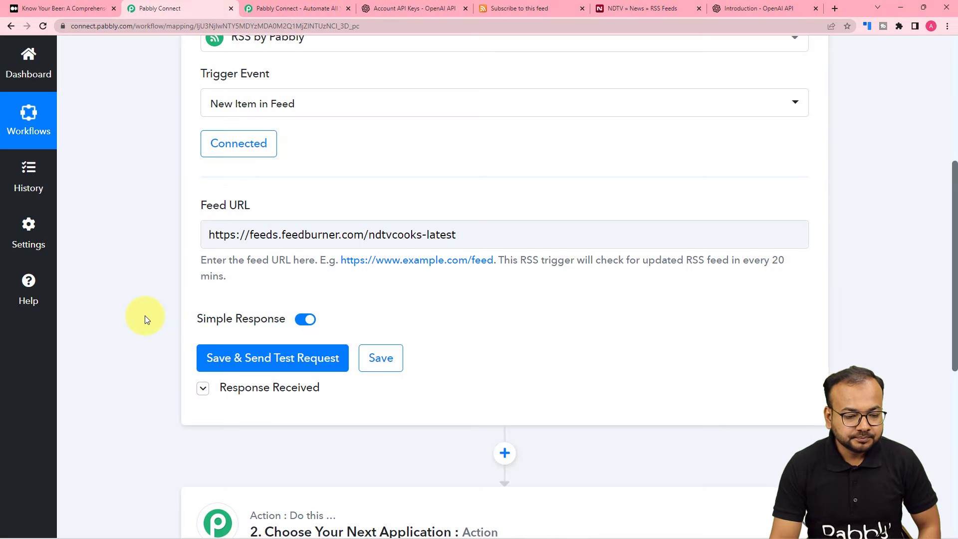
scroll(144, 316, "down", 5)
scroll(145, 315, "down", 1)
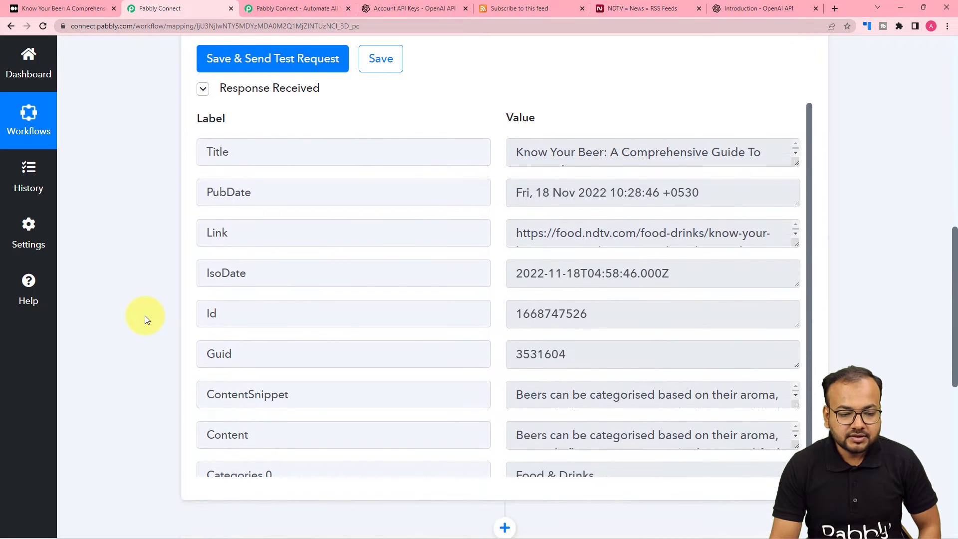
left_click_drag(795, 161, 799, 250)
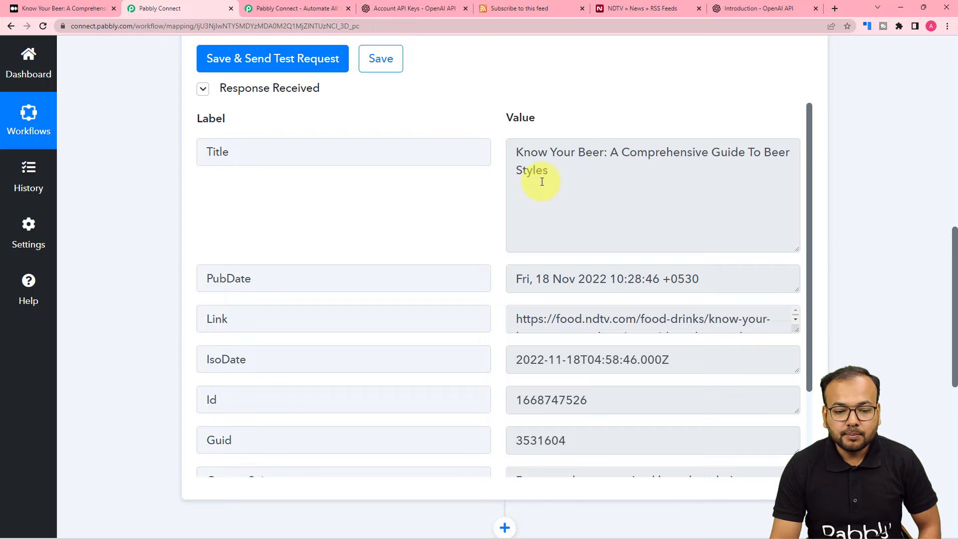
- Open the Health feed preview from NDTV's RSS page to compare its newest article with the test response, and return to the workflow
left_click(640, 9)
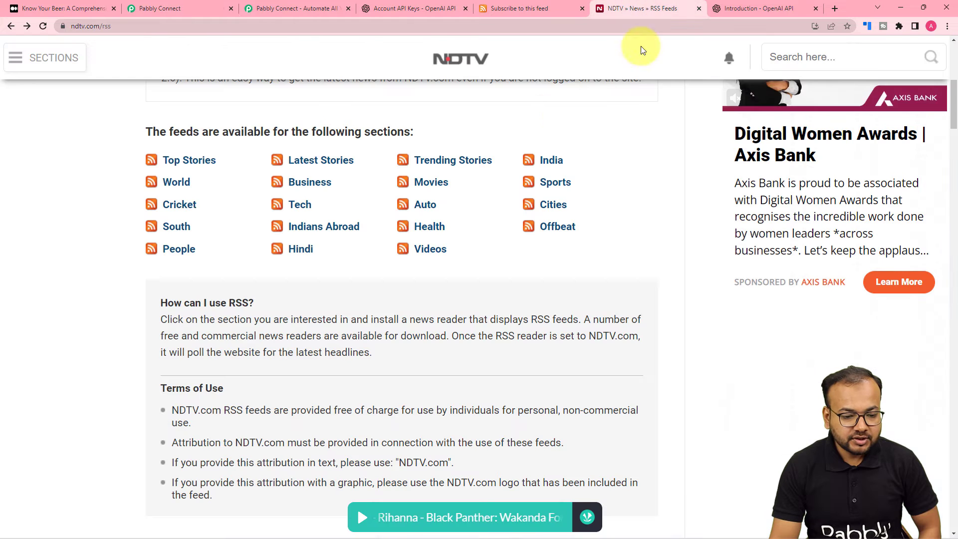
left_click(300, 186)
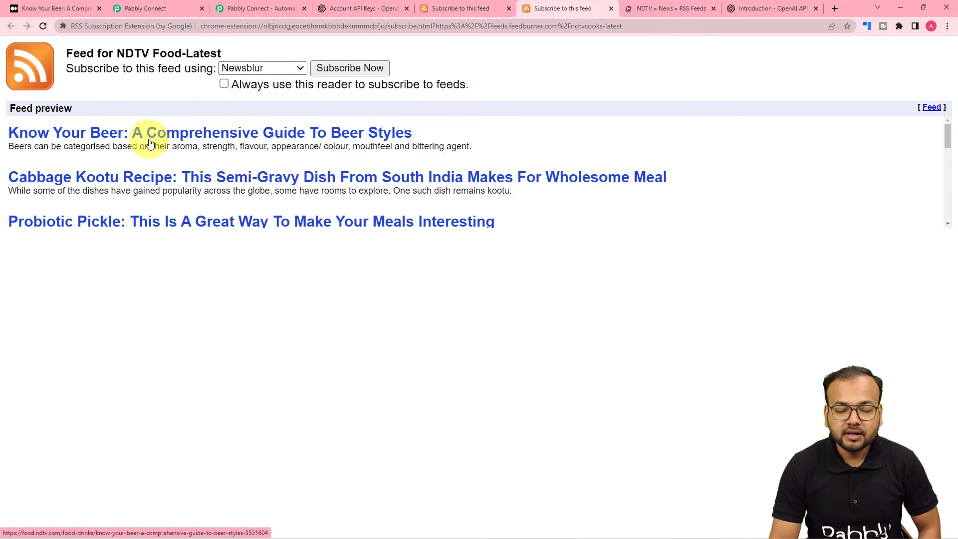
left_click(159, 7)
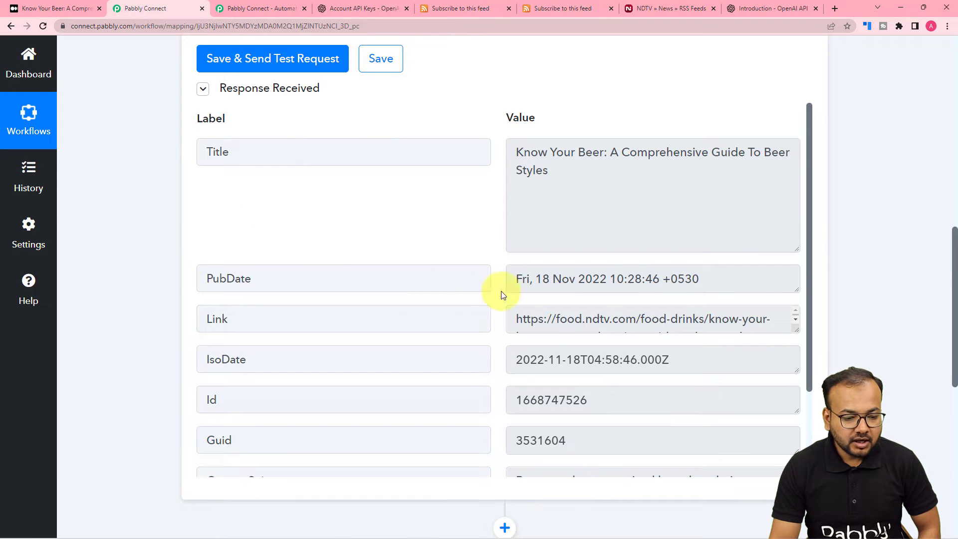
- Examine the remaining fields of the RSS test response, enlarging the ContentSnippet and Content values to read them in full
scroll(815, 268, "down", 2)
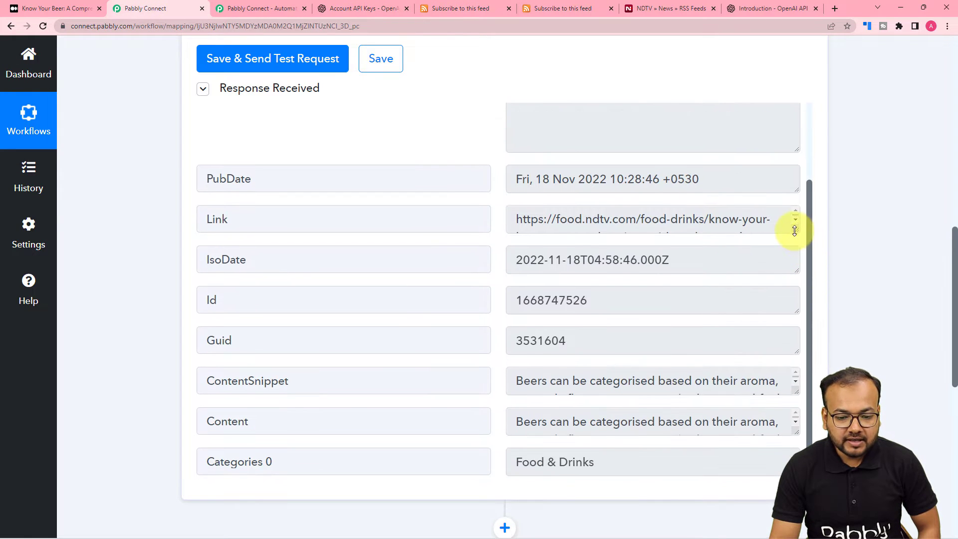
scroll(699, 282, "down", 1)
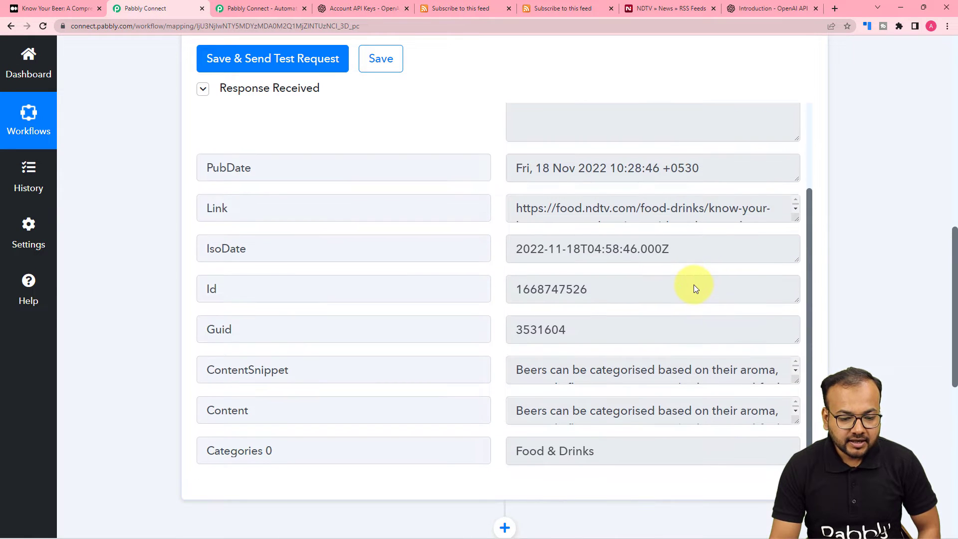
left_click(791, 375)
scroll(753, 398, "down", 1)
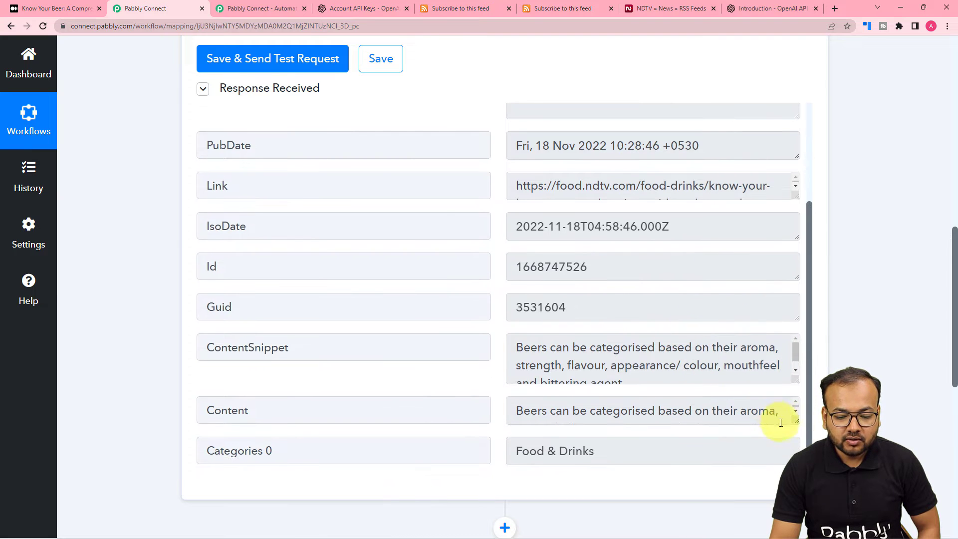
left_click(796, 421)
scroll(614, 364, "down", 1)
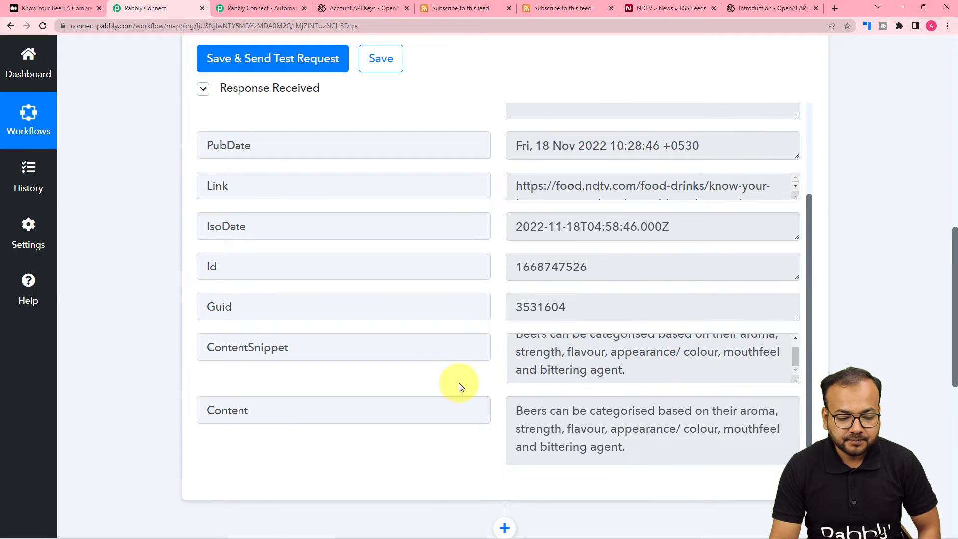
scroll(469, 389, "down", 1)
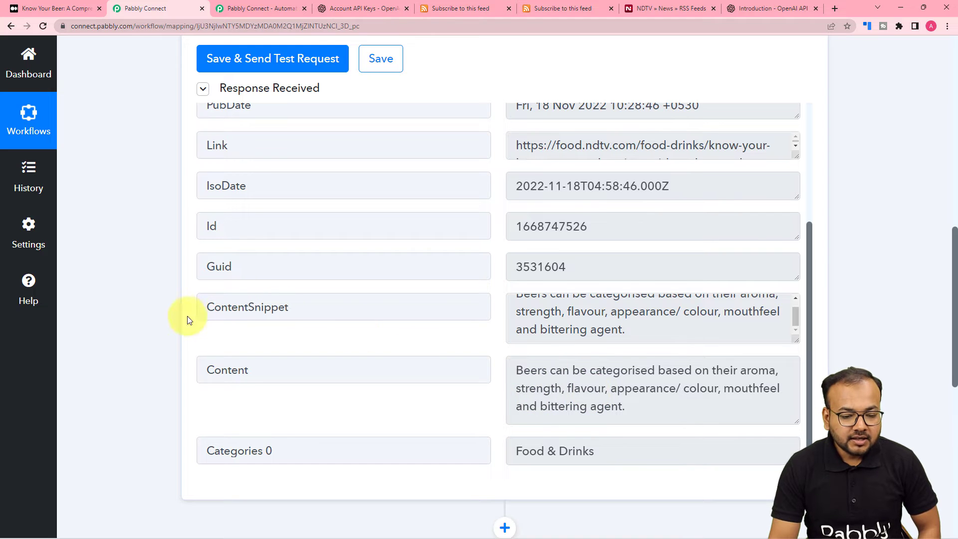
scroll(188, 320, "down", 2)
scroll(180, 292, "down", 4)
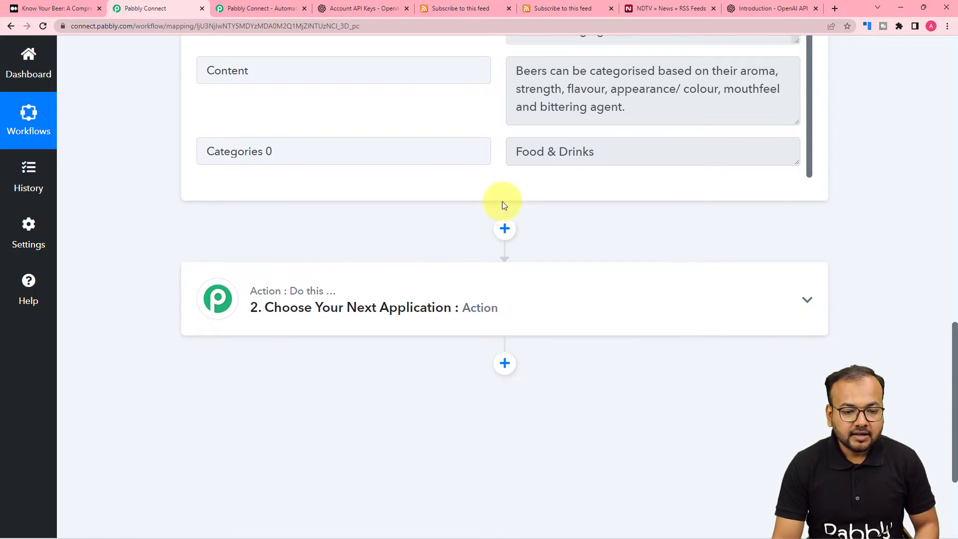
- Set the workflow's second step to the OpenAI app with the Generate Content action event
scroll(513, 194, "up", 10)
scroll(547, 371, "up", 4)
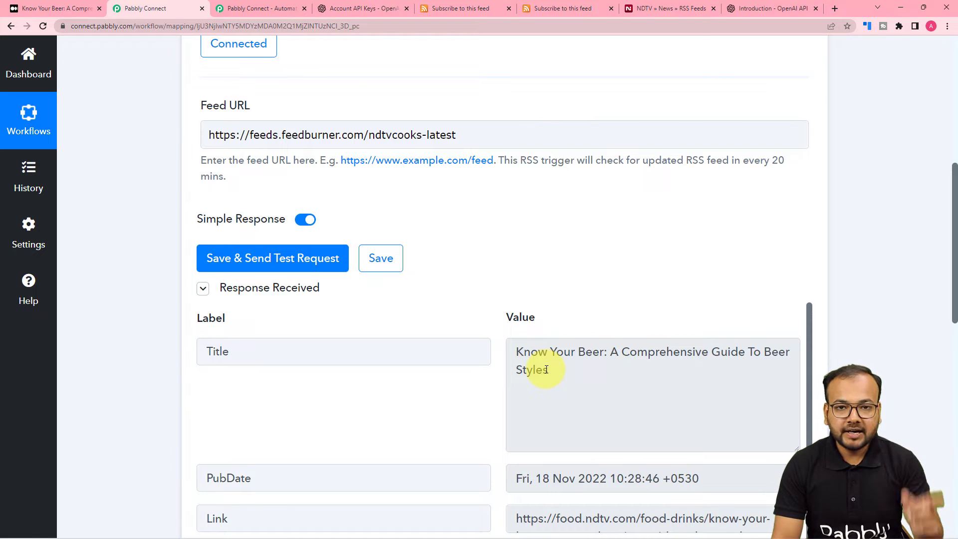
scroll(181, 338, "down", 10)
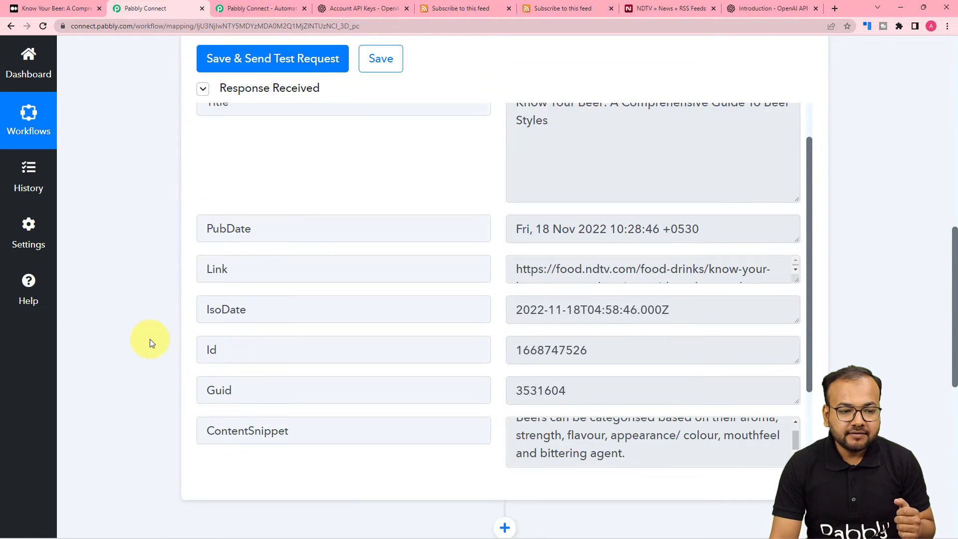
scroll(152, 190, "down", 5)
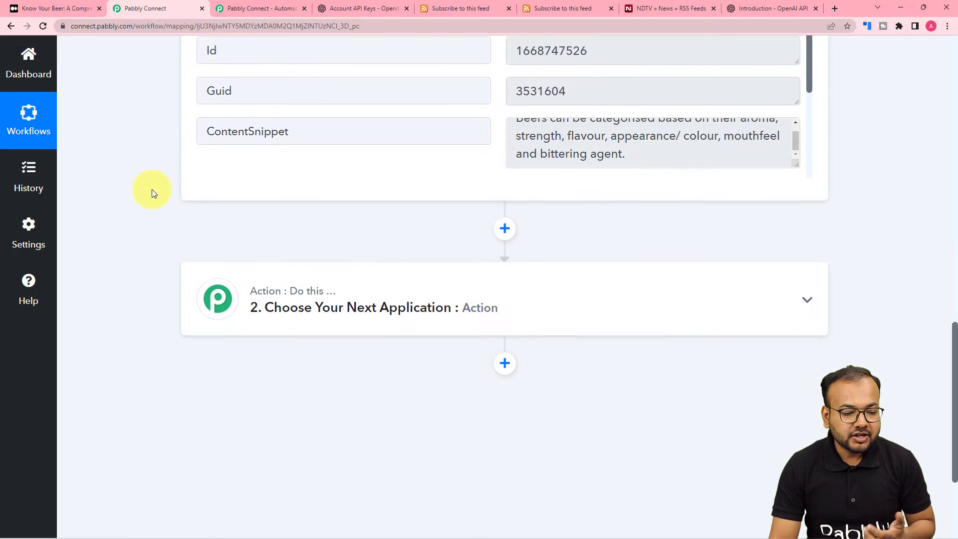
left_click(296, 231)
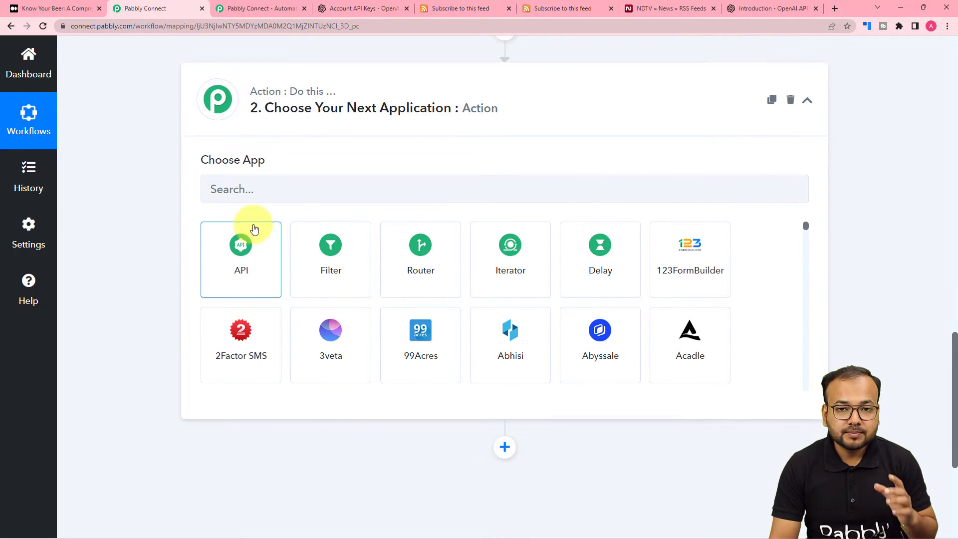
left_click(312, 191)
type("op")
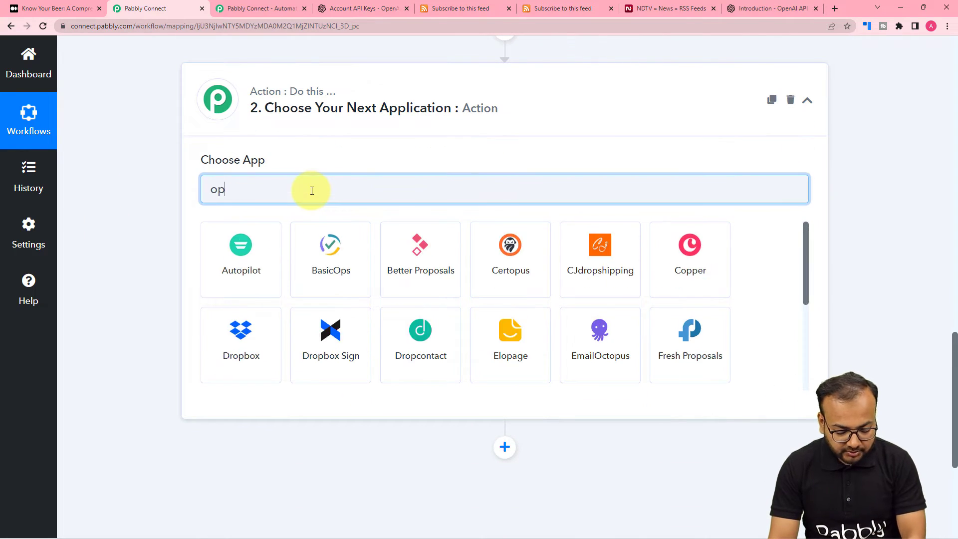
type("en")
left_click(246, 255)
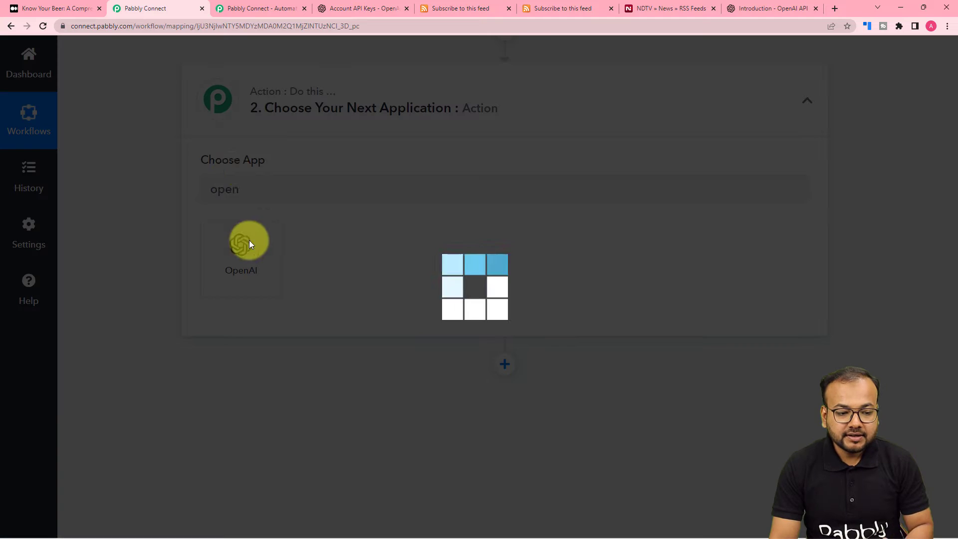
scroll(225, 219, "down", 2)
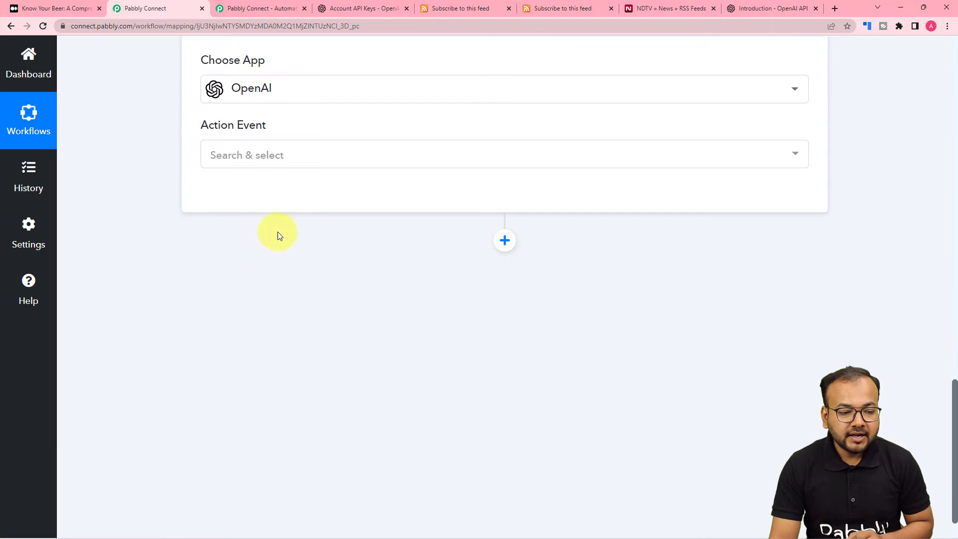
left_click(276, 164)
left_click(250, 248)
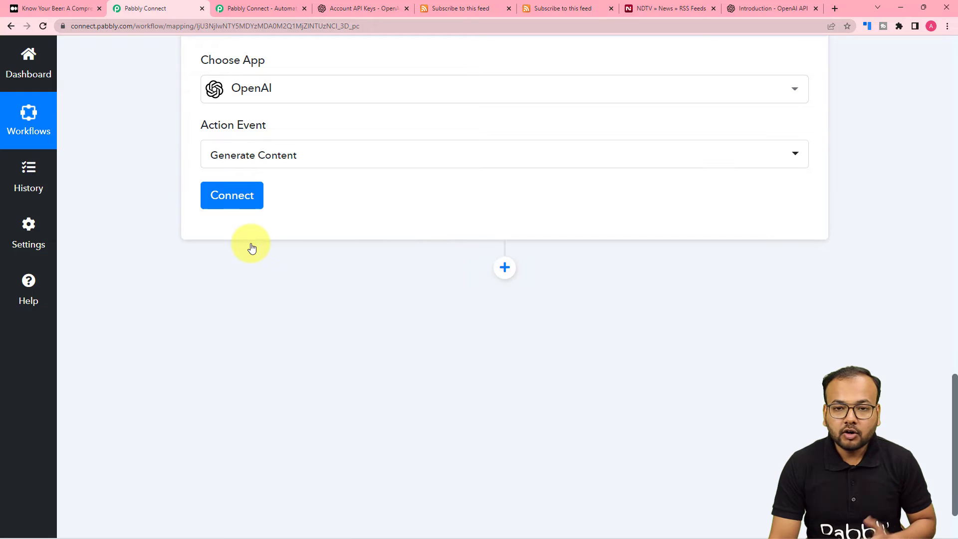
- Start adding a new OpenAI connection, and create and copy a new secret key on OpenAI's API keys page
left_click(251, 205)
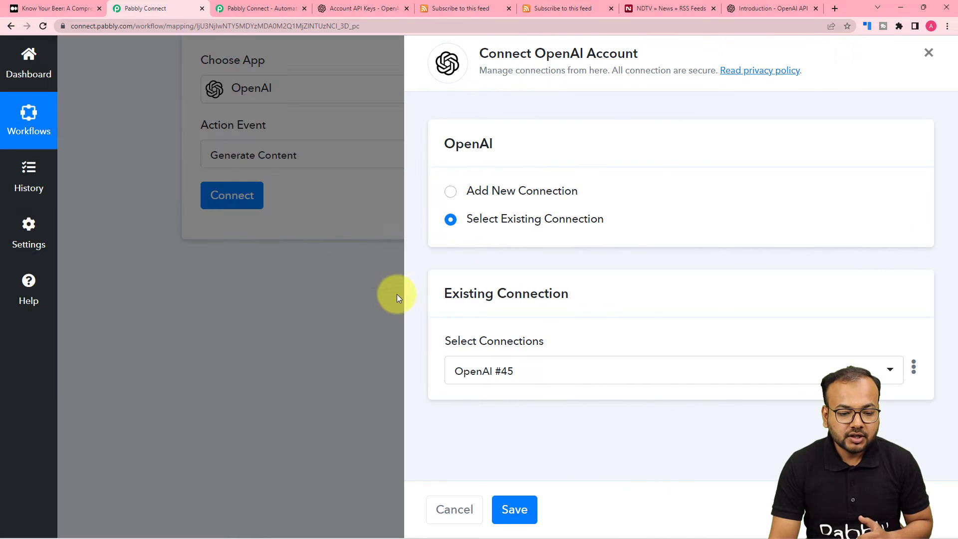
left_click(453, 192)
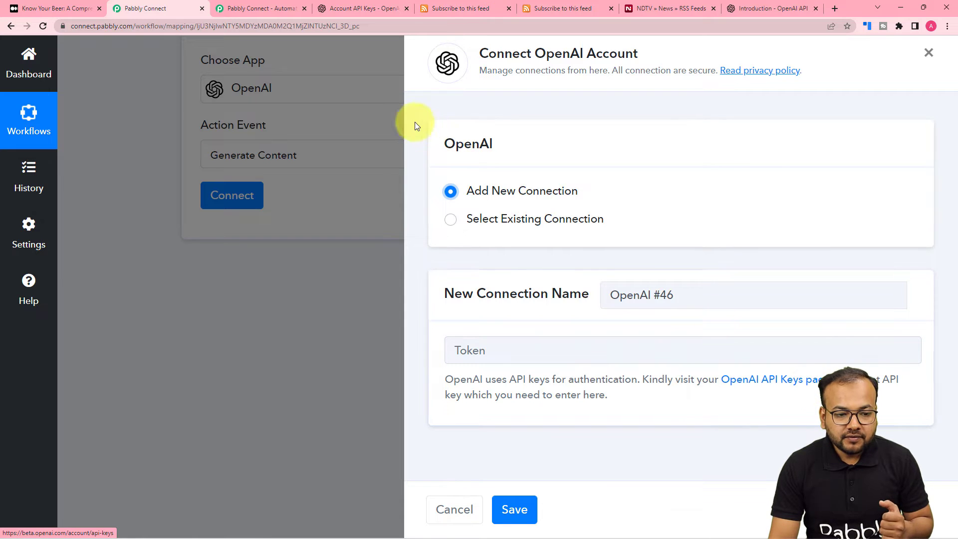
left_click(353, 8)
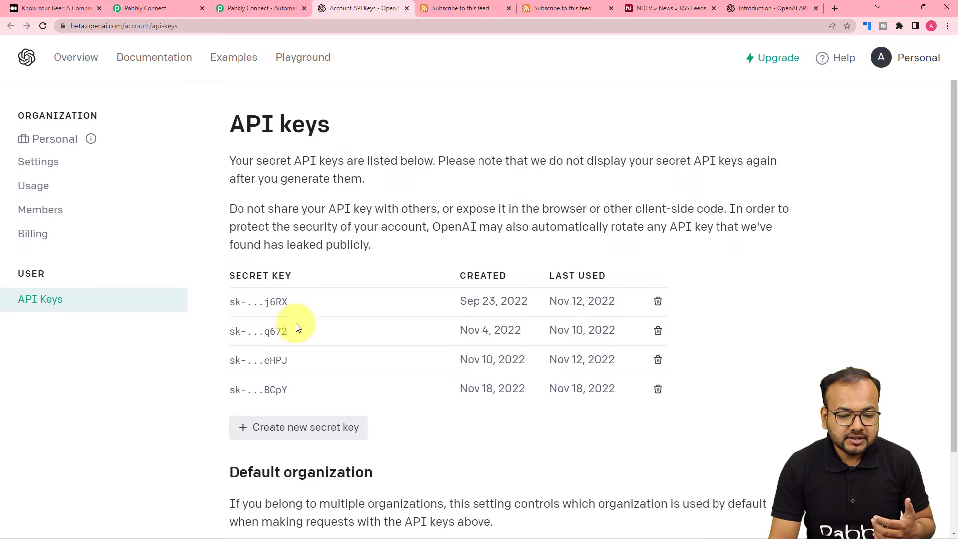
left_click(234, 332)
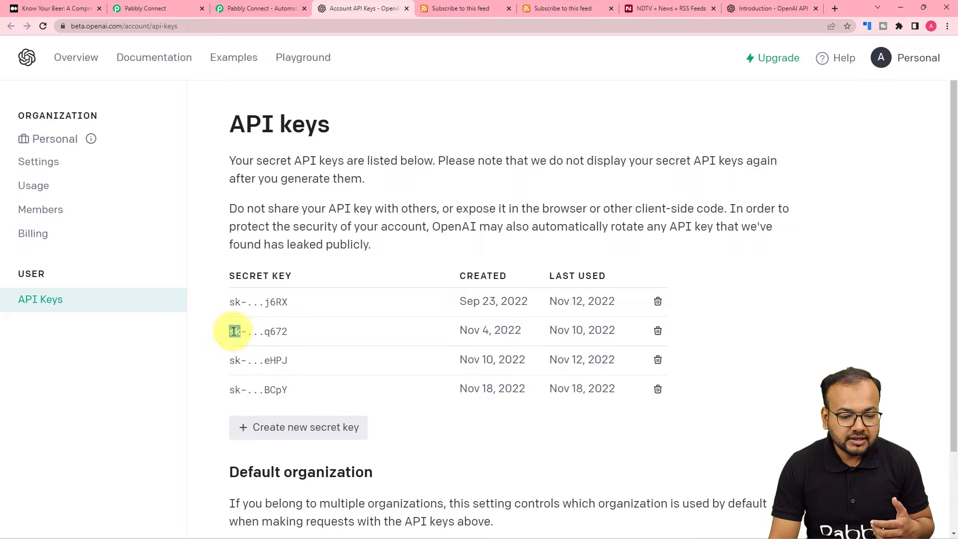
left_click(293, 428)
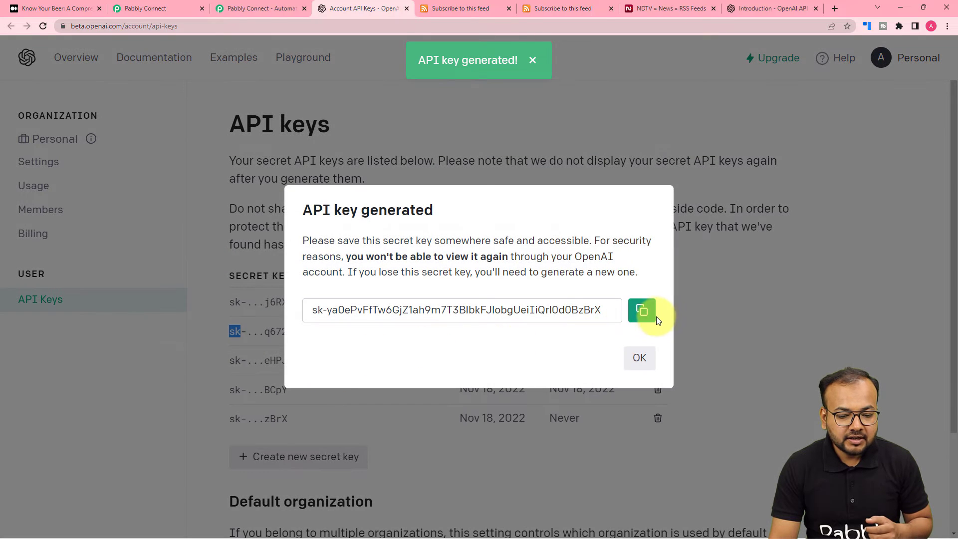
left_click(642, 312)
left_click(641, 359)
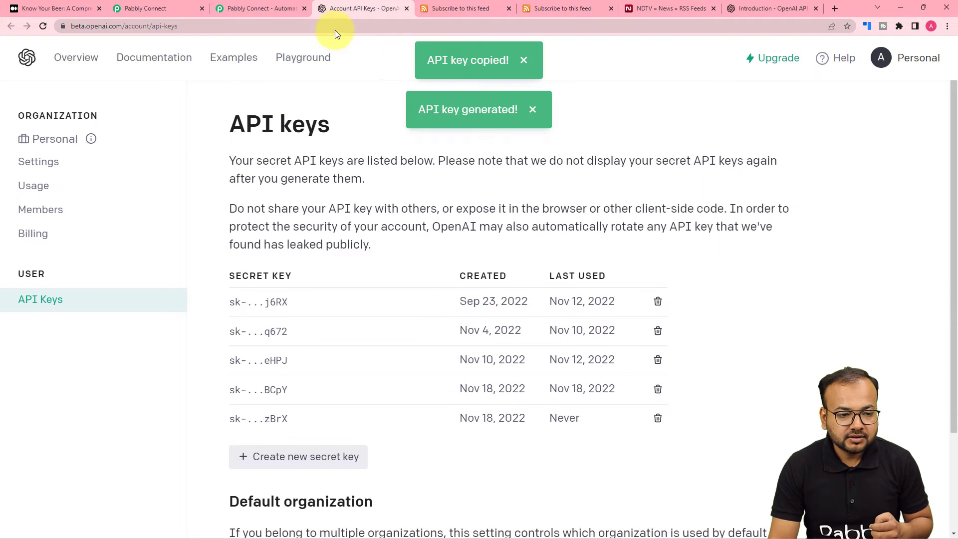
- Return to the workflow, paste the copied API key as the new OpenAI connection's token, and save the connection
left_click(262, 10)
left_click(149, 9)
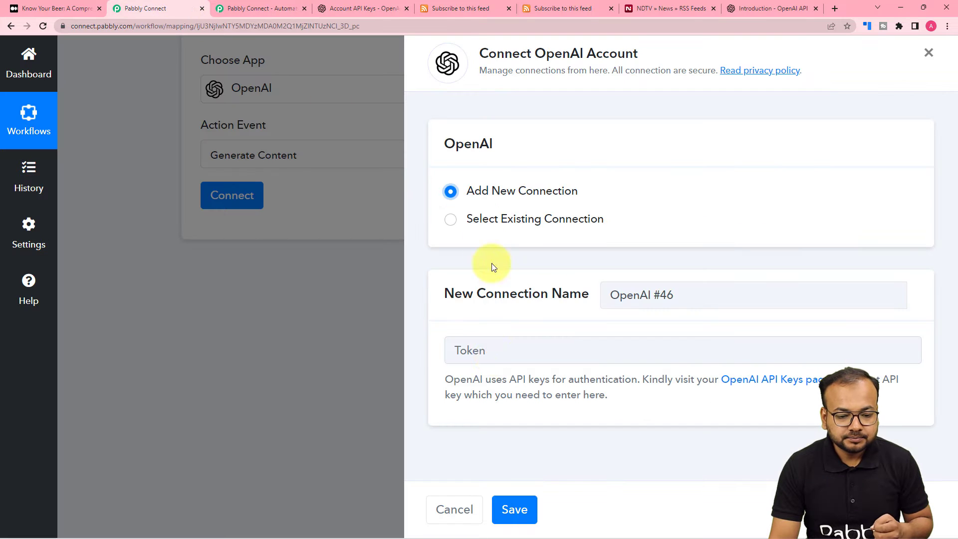
right_click(490, 355)
left_click(524, 433)
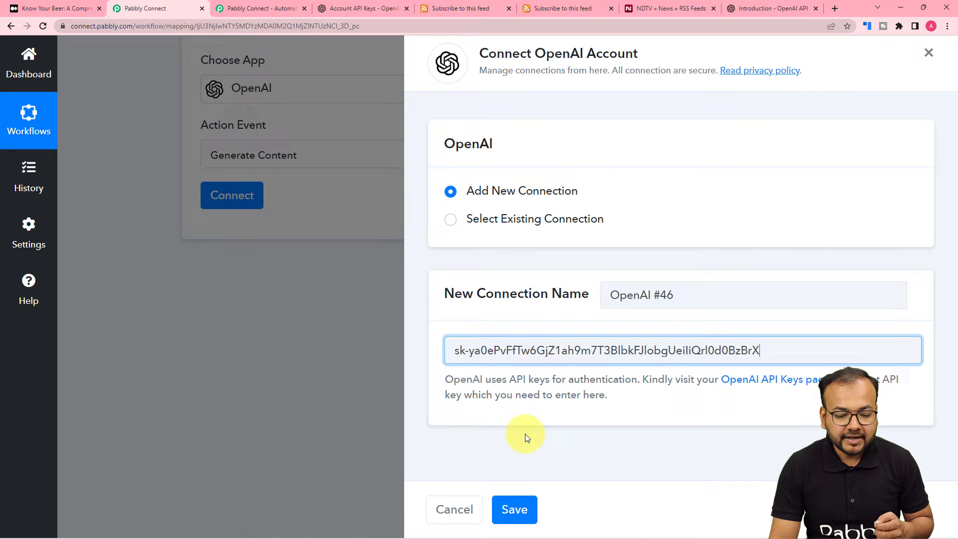
left_click(514, 510)
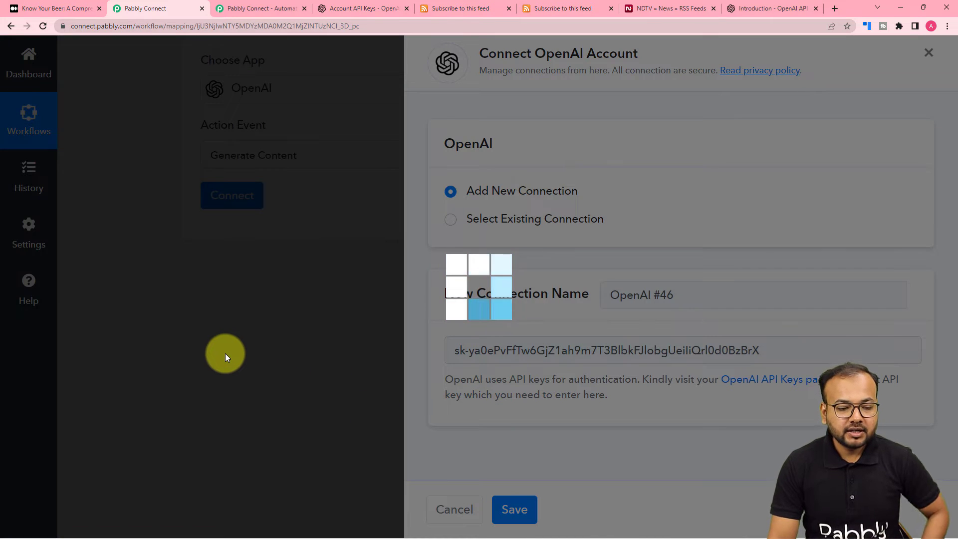
- Examine the OpenAI action's model and prompt fields, read the Prompts and completions section of OpenAI's documentation, and return to the workflow
scroll(158, 262, "down", 2)
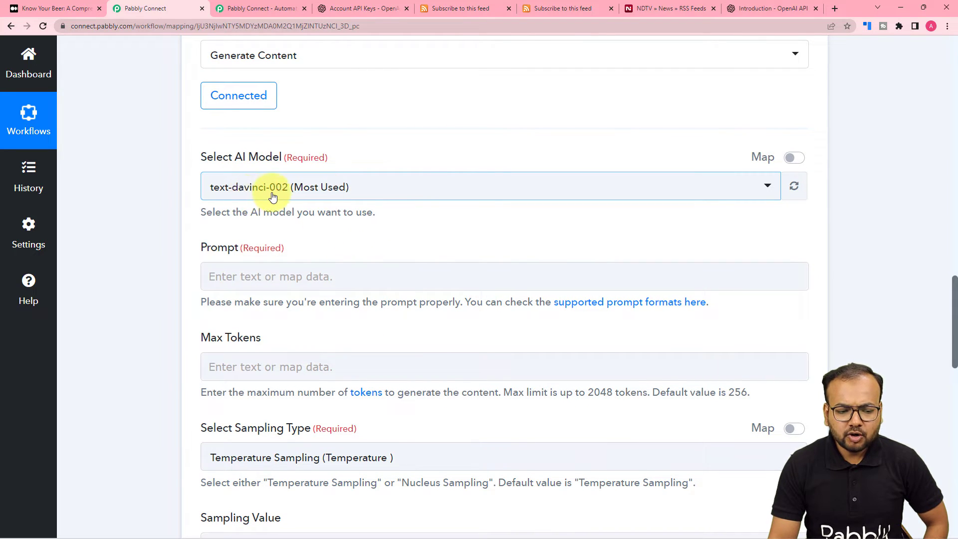
scroll(244, 197, "down", 2)
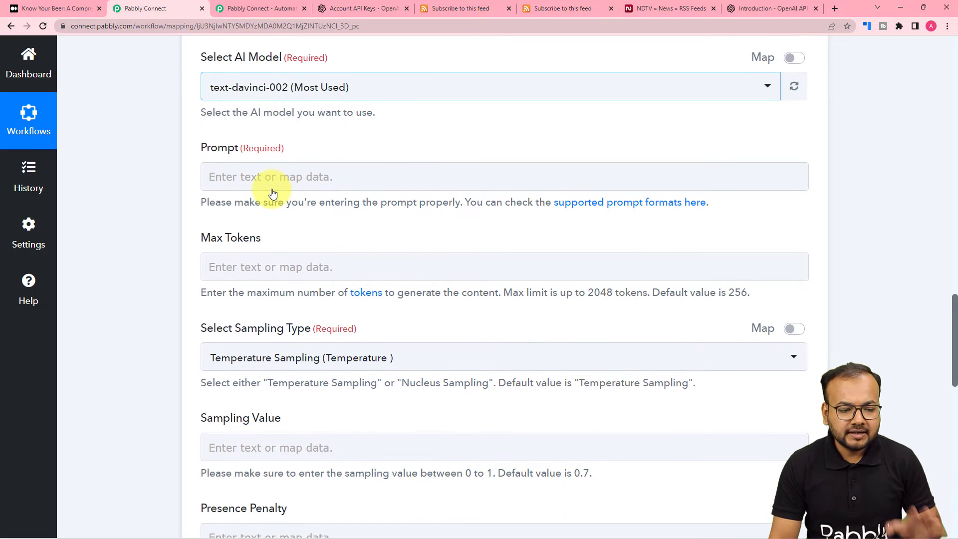
left_click(235, 185)
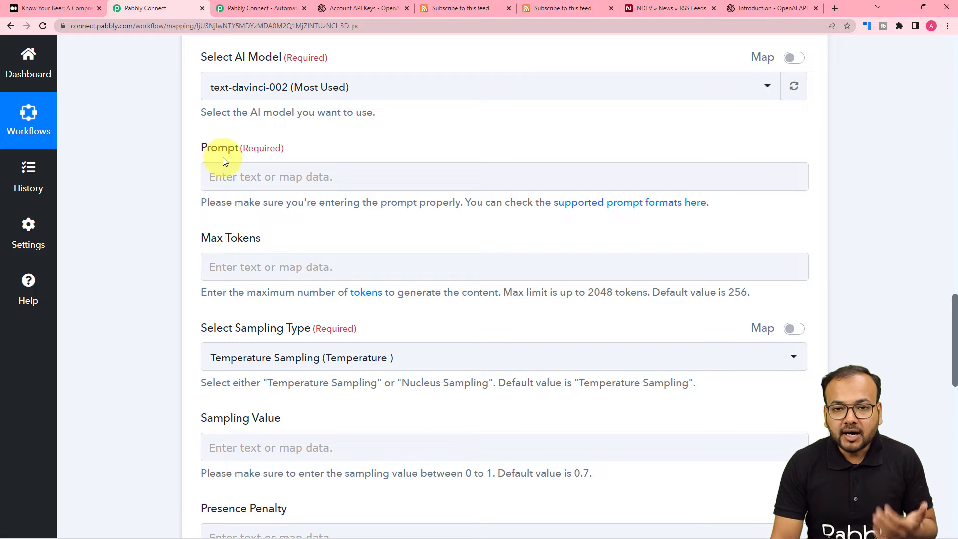
scroll(305, 190, "up", 3)
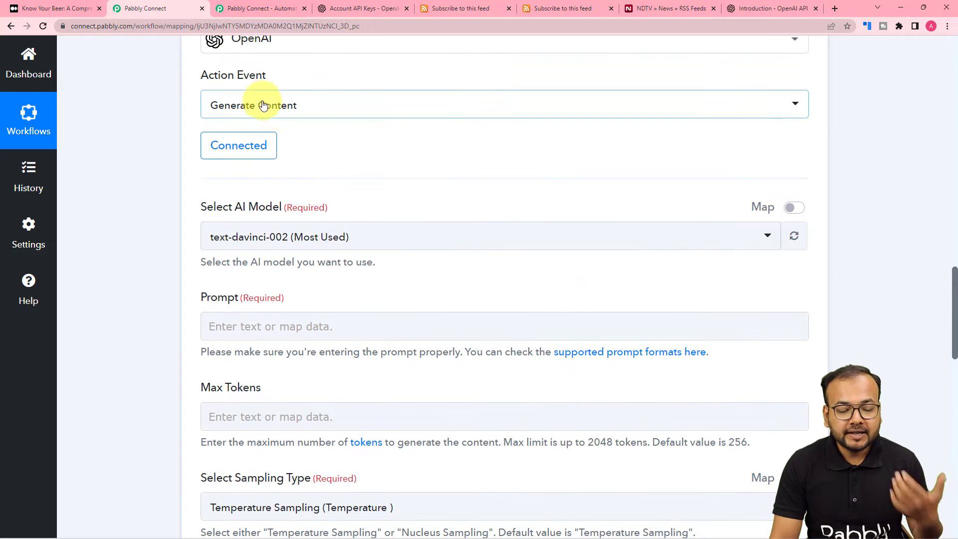
scroll(278, 117, "down", 2)
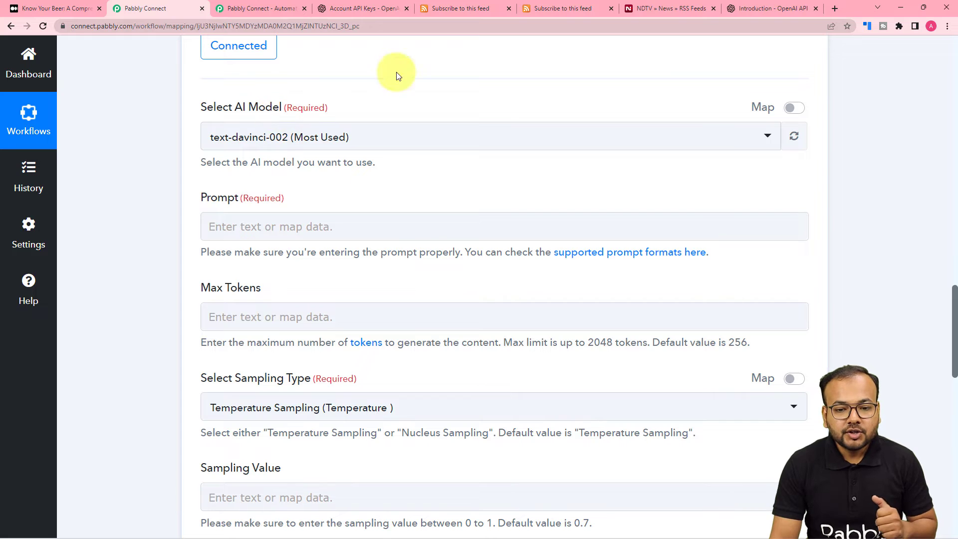
left_click(766, 8)
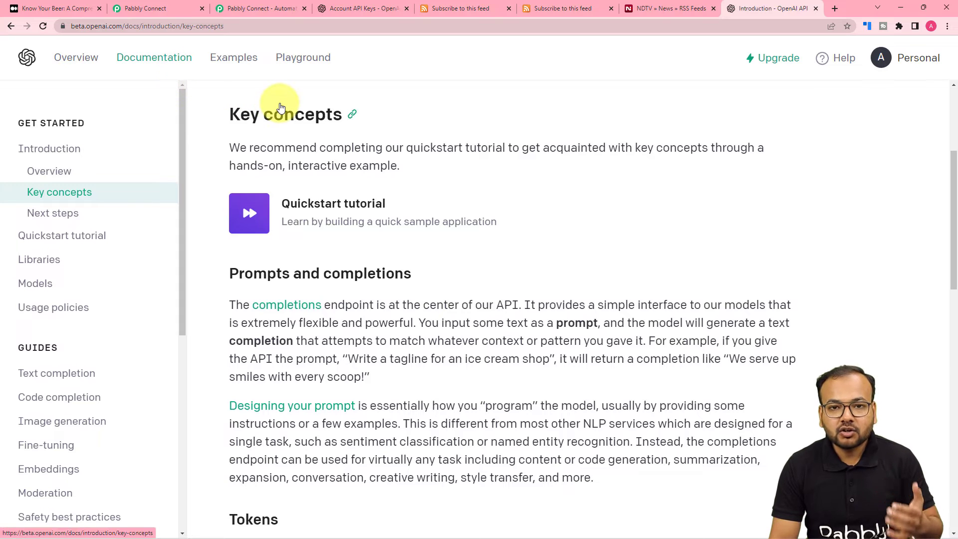
scroll(315, 204, "down", 2)
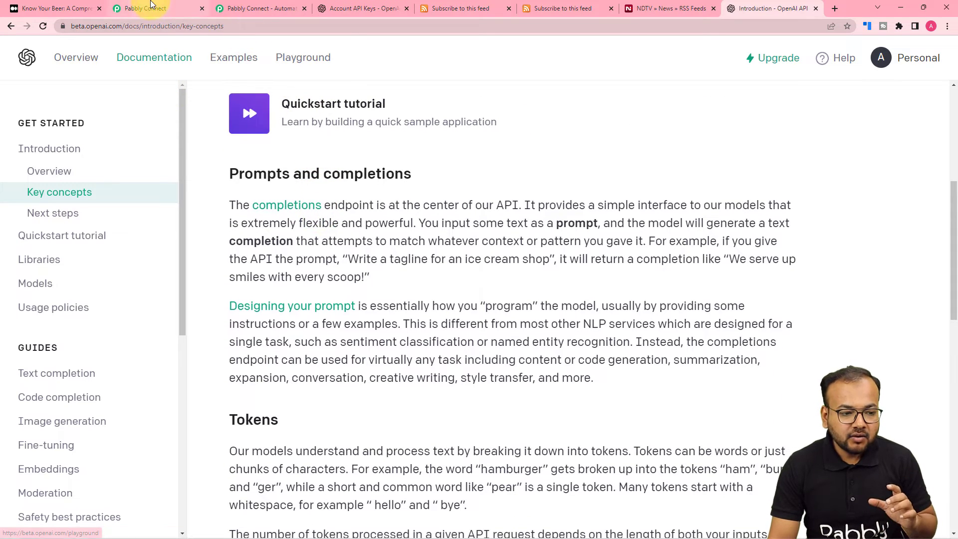
left_click(152, 7)
- Enter "Write an article on" as the beginning of the OpenAI action's prompt
left_click(348, 228)
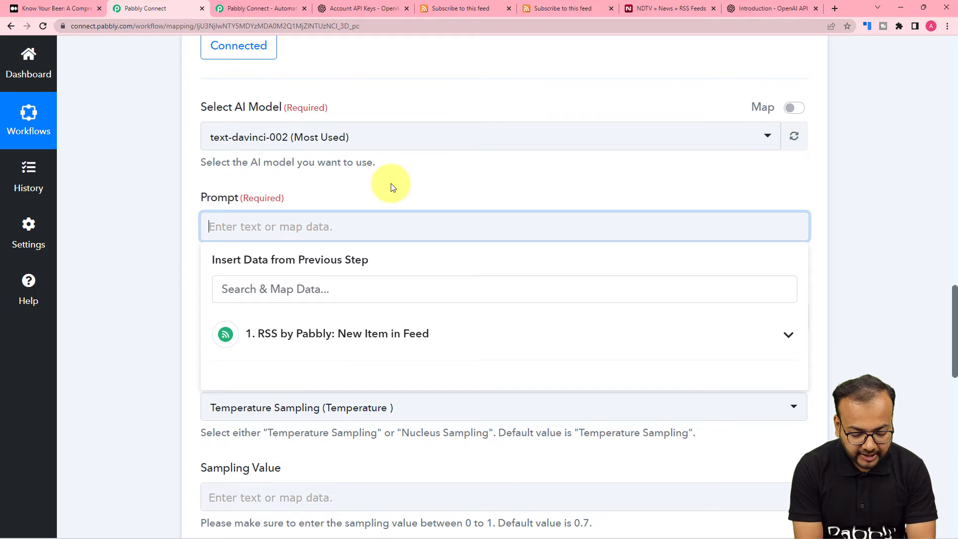
type("Write an article on")
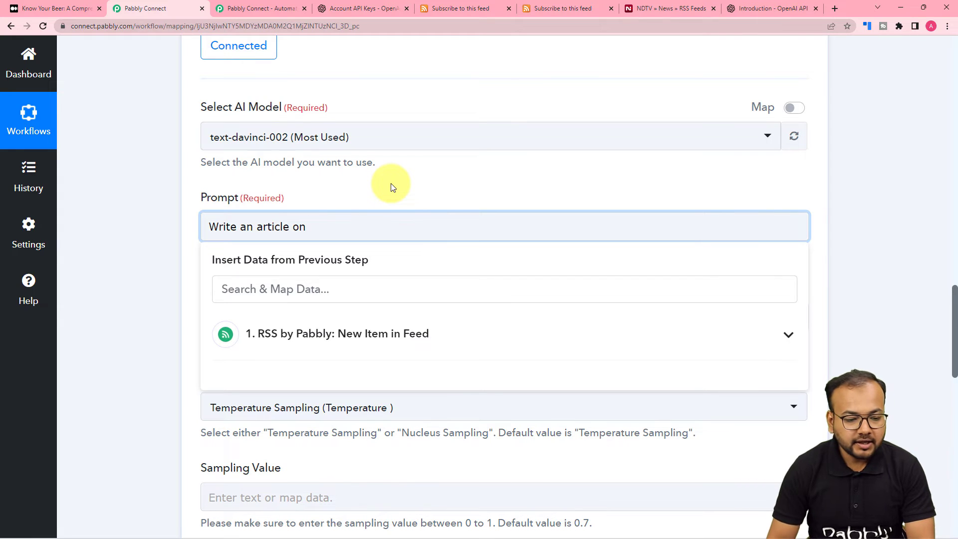
left_click(130, 214)
- Review the RSS trigger's response fields and map its Title value after "Write an article on" in the OpenAI prompt
scroll(129, 214, "up", 10)
scroll(130, 215, "up", 8)
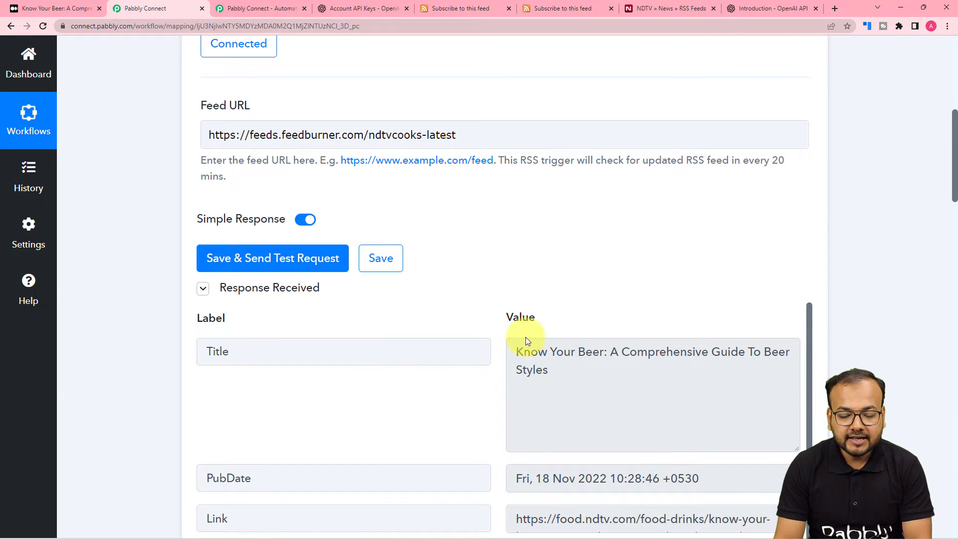
scroll(189, 333, "down", 1)
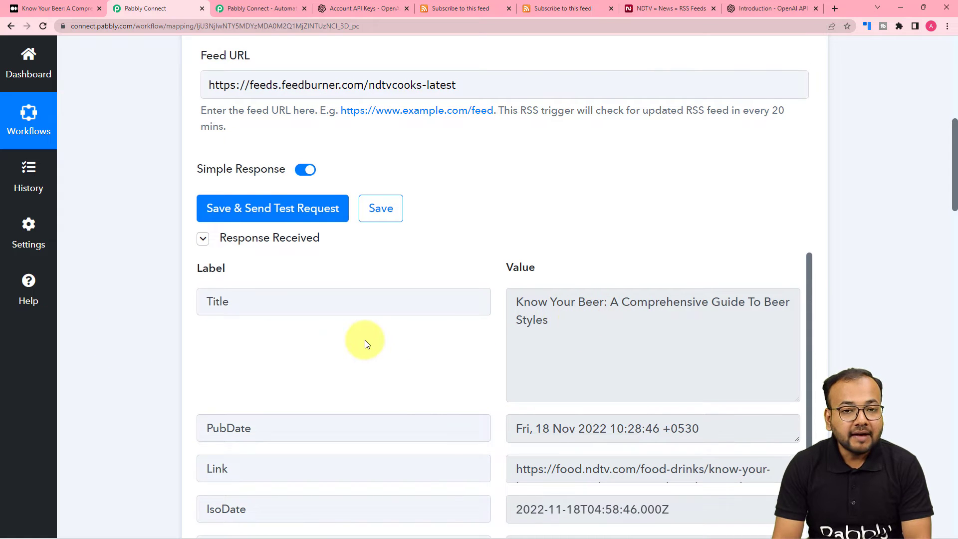
scroll(220, 338, "down", 3)
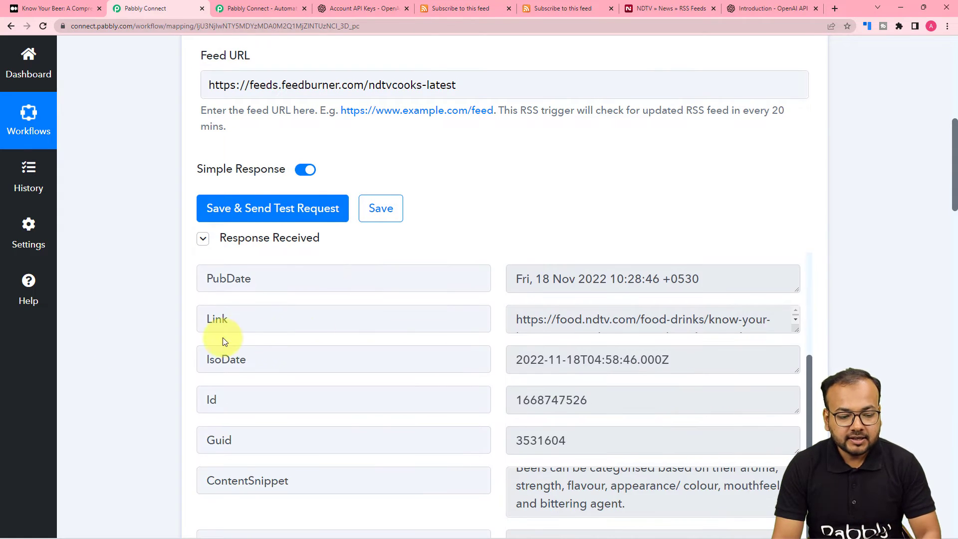
scroll(178, 338, "down", 8)
scroll(178, 337, "down", 5)
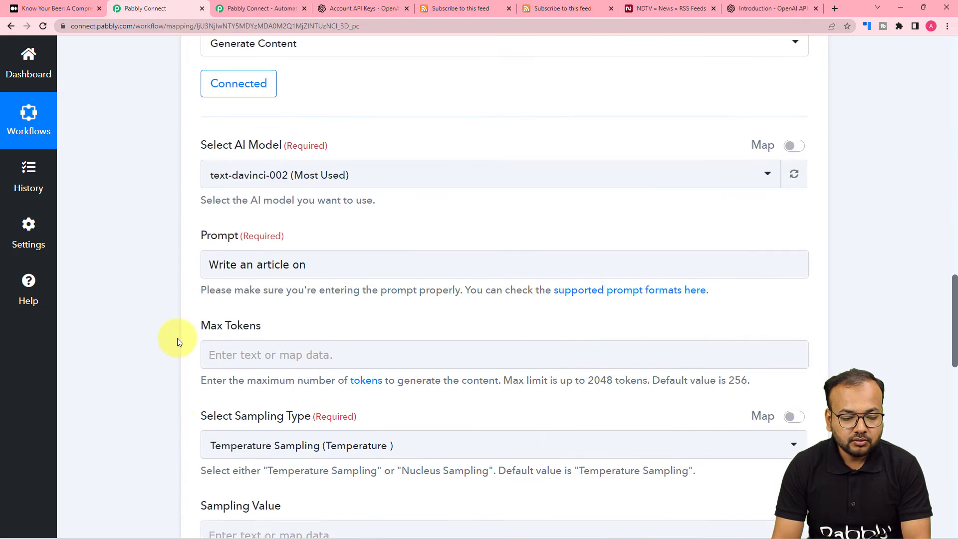
left_click(249, 169)
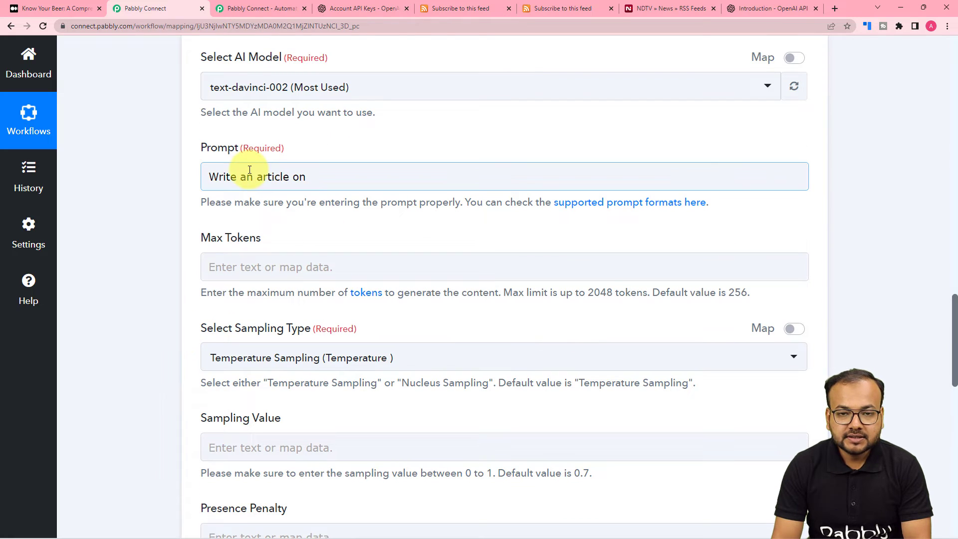
left_click(310, 183)
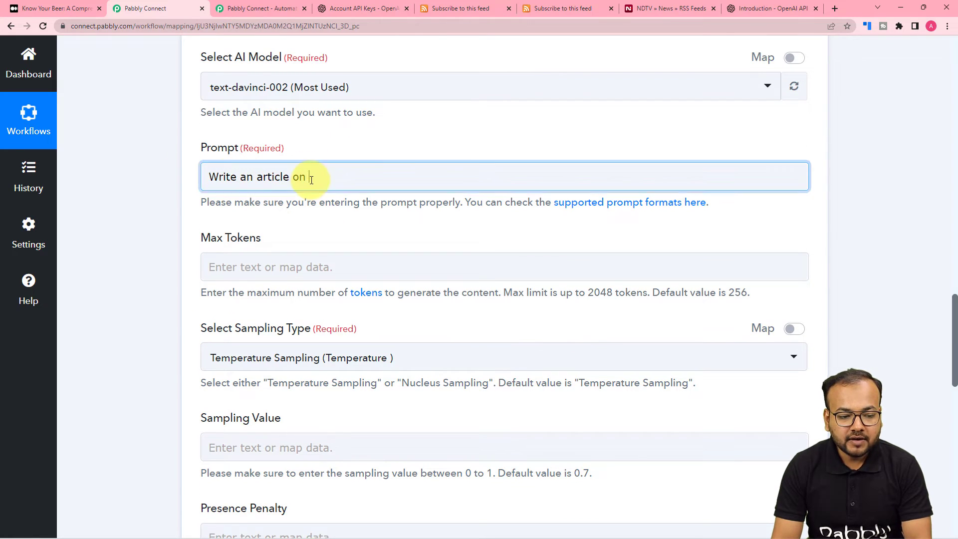
left_click(321, 283)
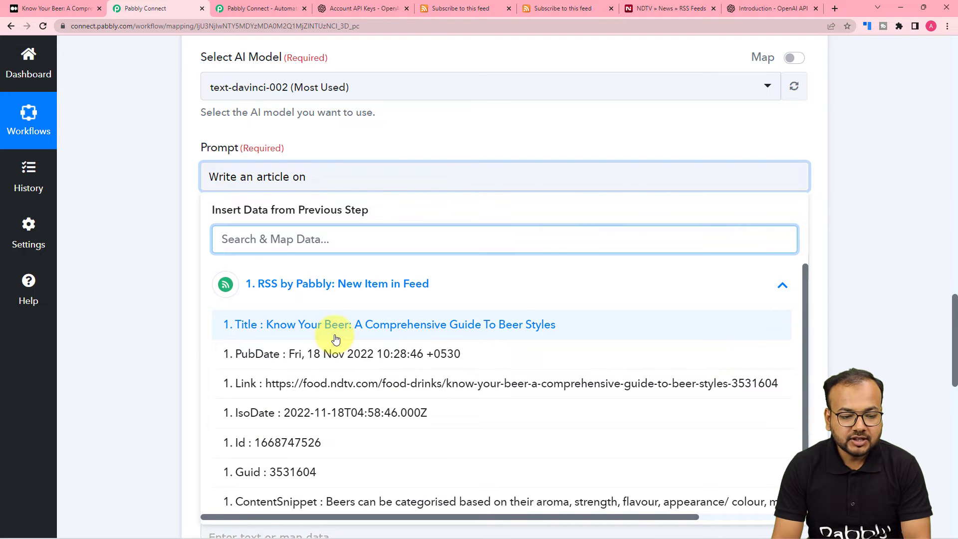
left_click(335, 331)
left_click(143, 236)
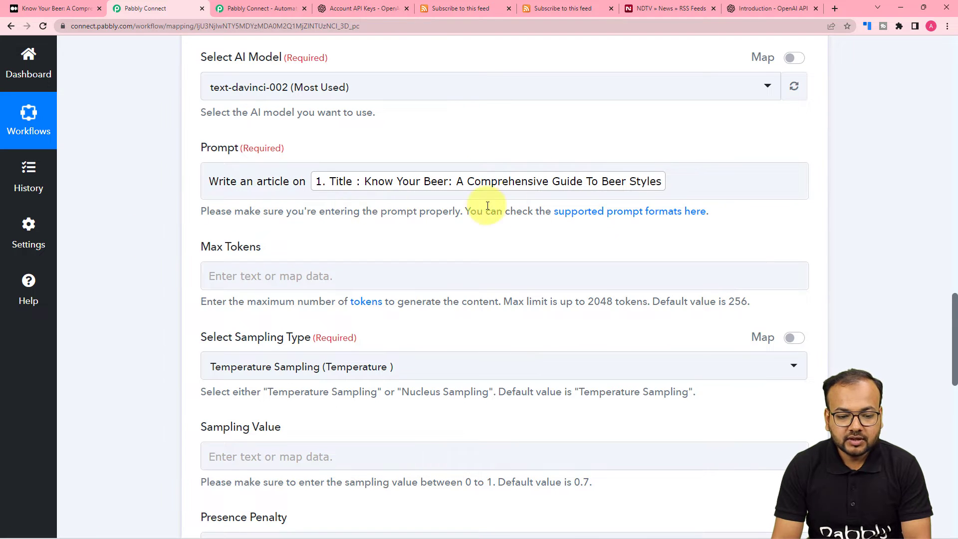
scroll(391, 200, "down", 1)
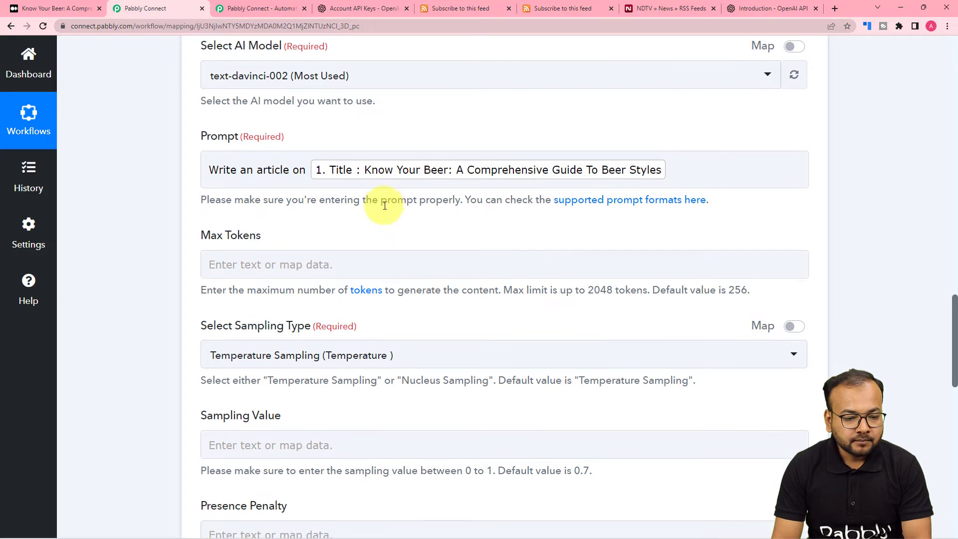
- Set the OpenAI action's Max Tokens to 400
left_click(498, 229)
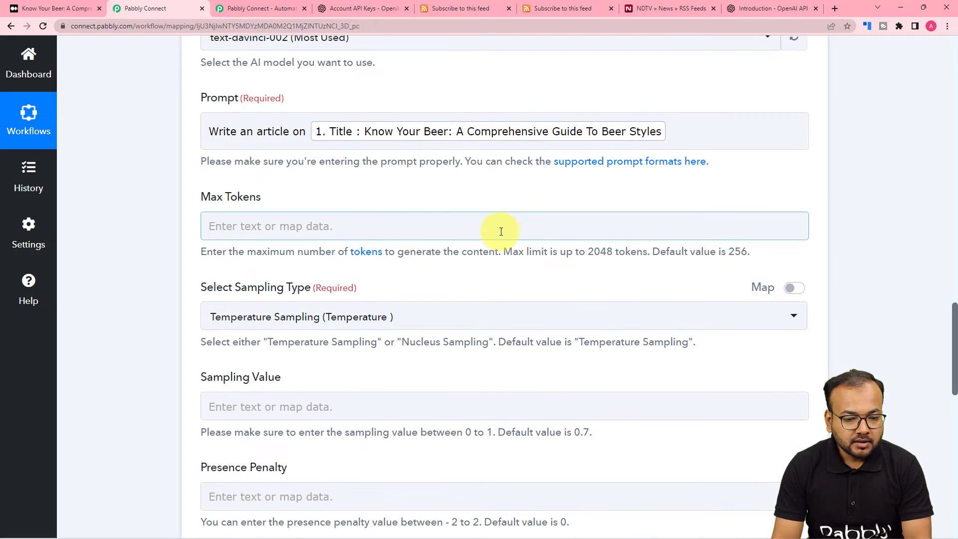
left_click(329, 230)
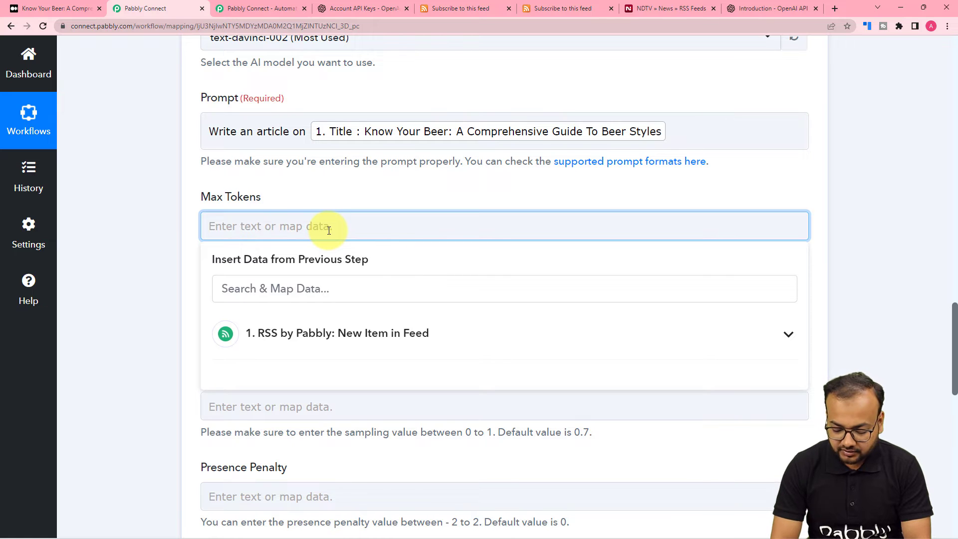
type("400")
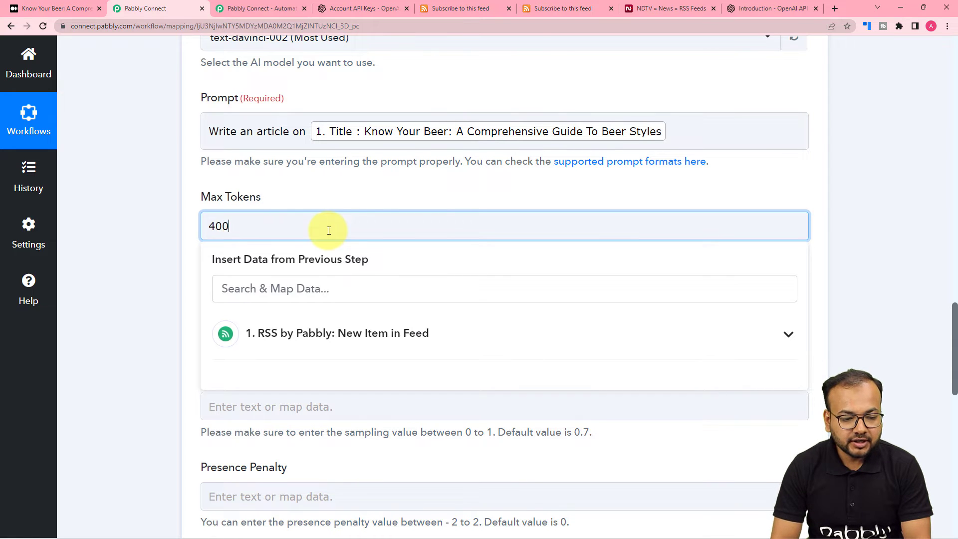
left_click(347, 206)
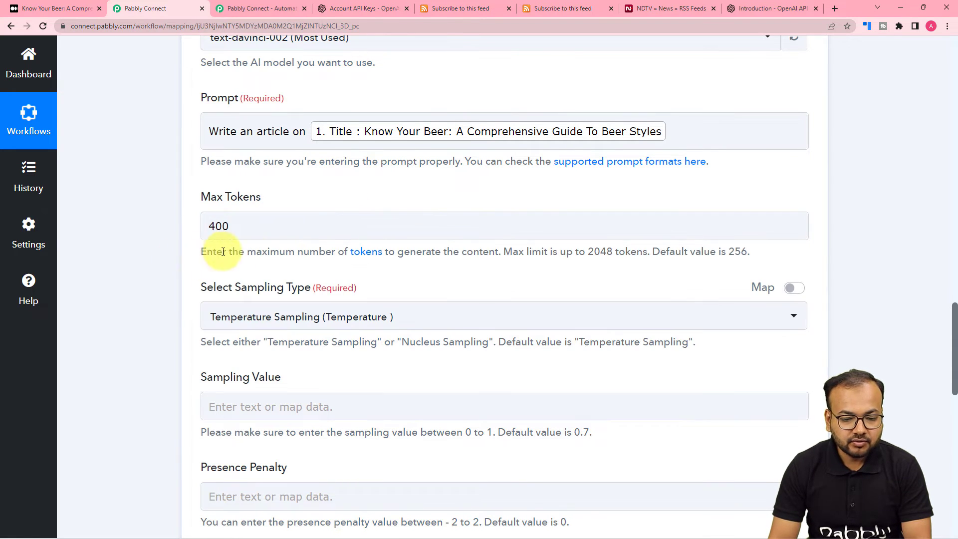
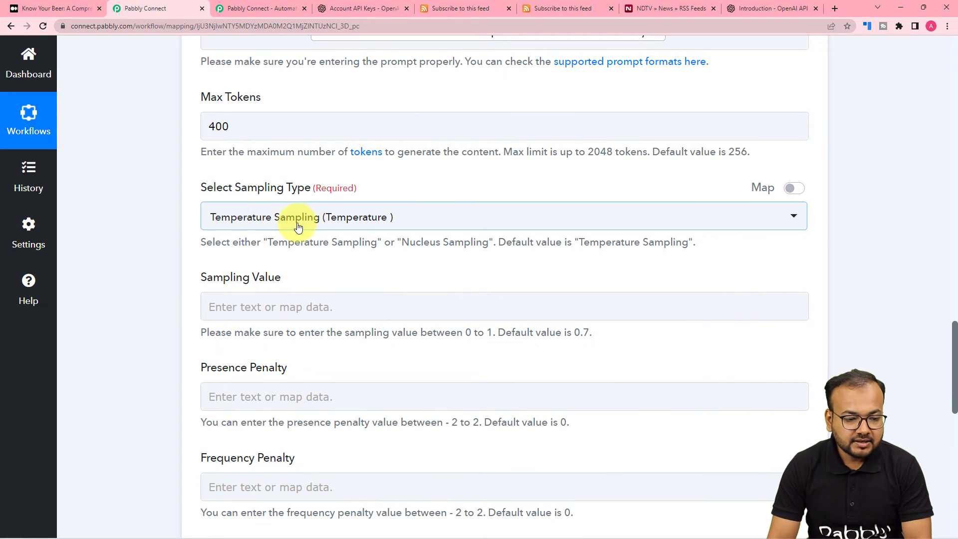
- Keep Temperature Sampling as the sampling type and fill in the OpenAI action's sampling value
scroll(270, 239, "down", 2)
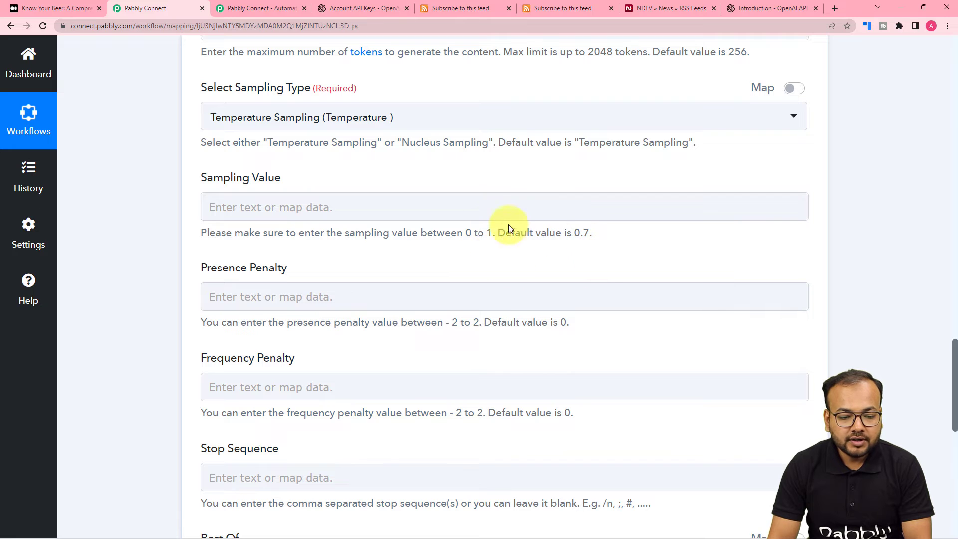
left_click(475, 214)
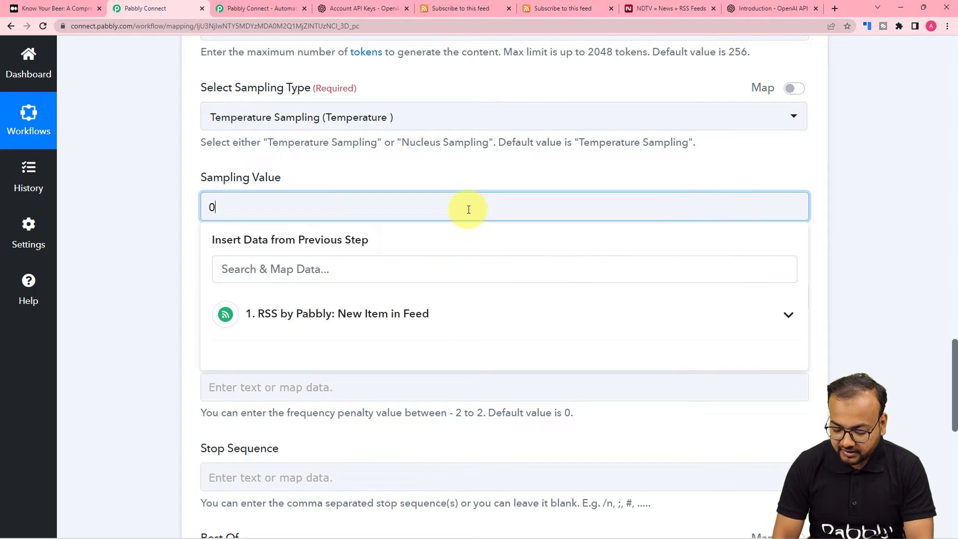
left_click(445, 171)
scroll(450, 171, "down", 3)
scroll(325, 128, "down", 1)
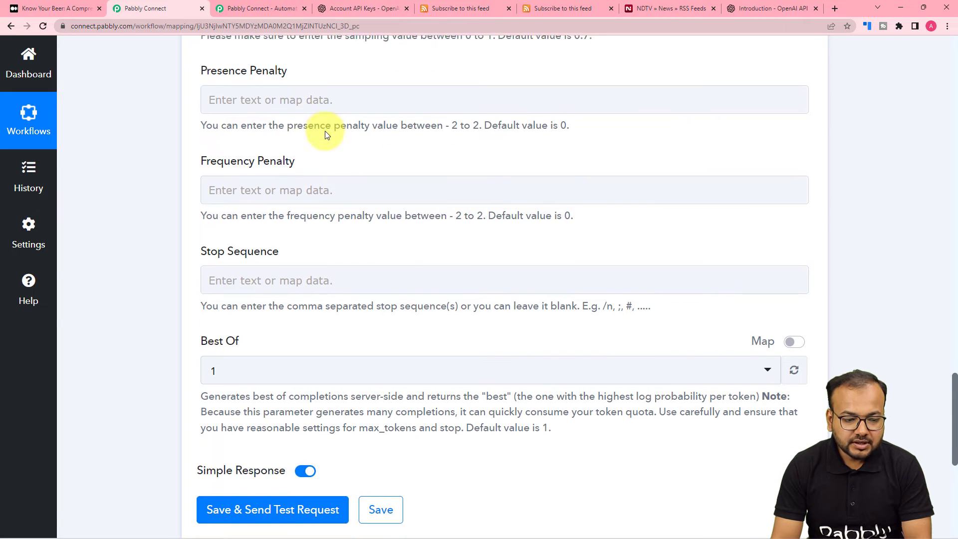
scroll(277, 209, "down", 1)
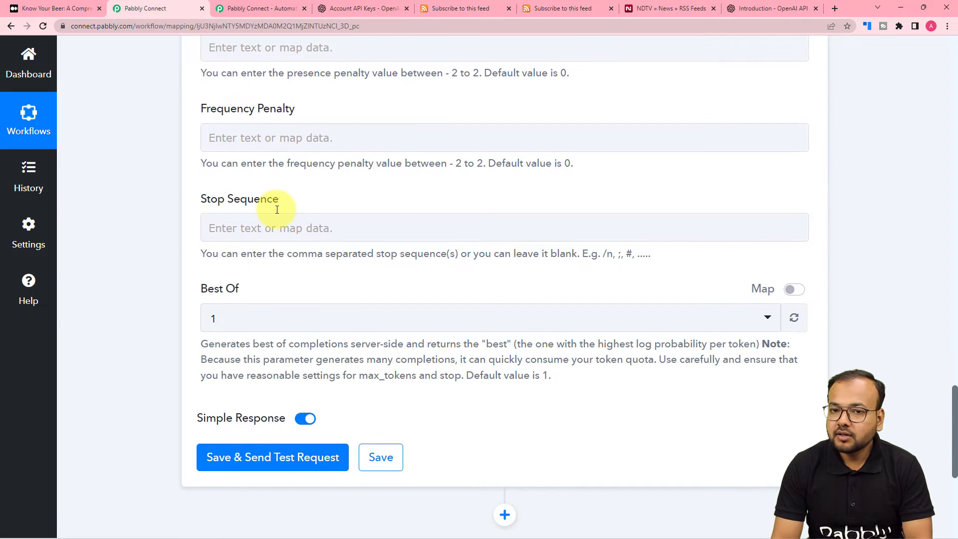
scroll(280, 209, "down", 2)
left_click(286, 131)
left_click(316, 125)
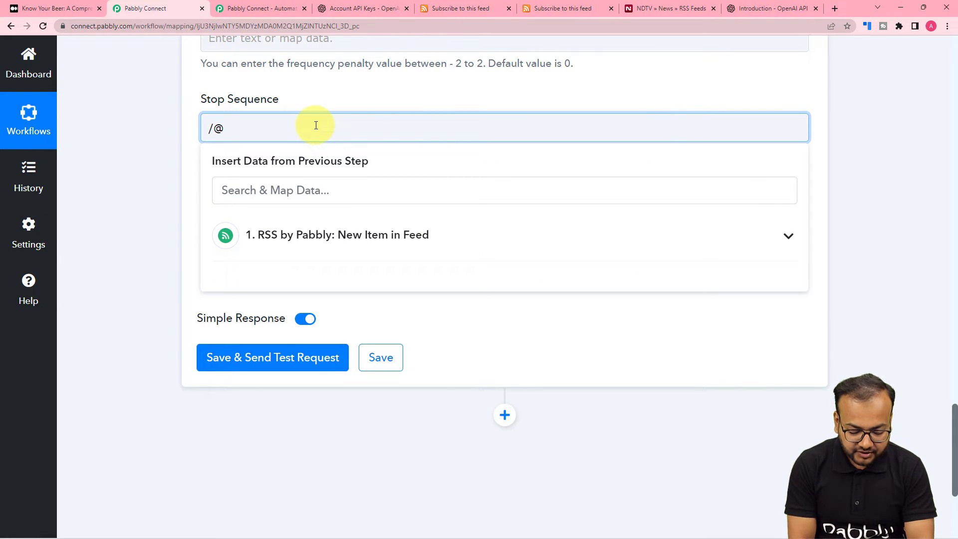
left_click(322, 102)
scroll(321, 107, "down", 1)
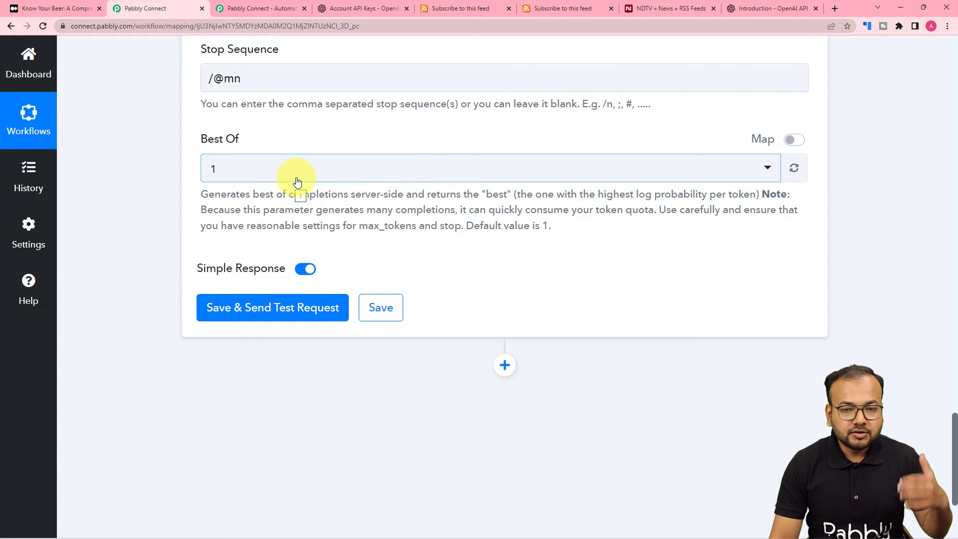
scroll(299, 184, "up", 2)
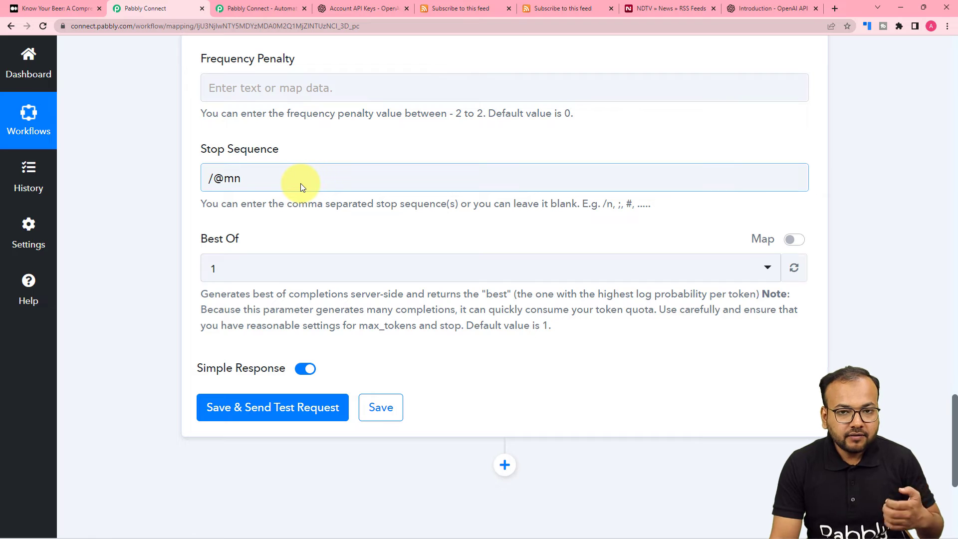
scroll(301, 184, "down", 1)
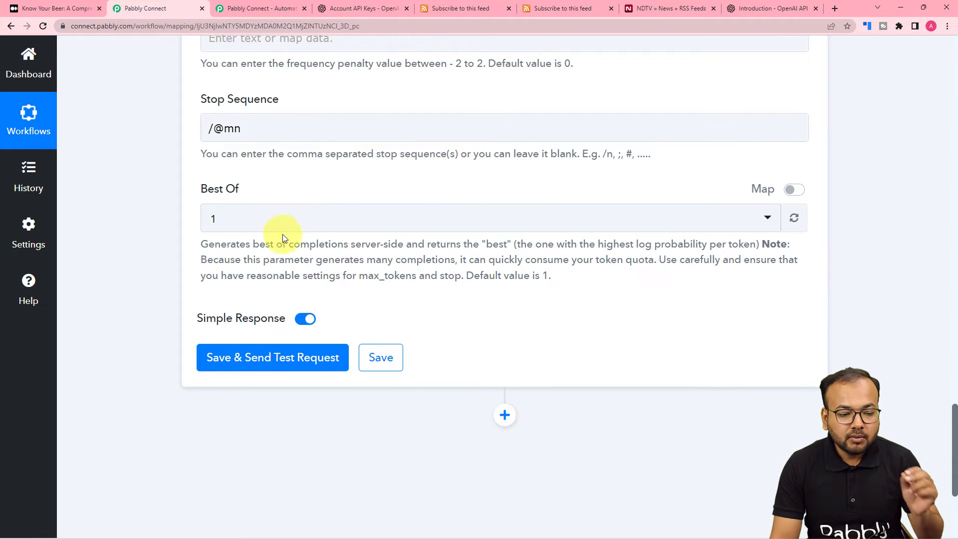
- Set Best Of to 3, then save the OpenAI action and send a test request
left_click(280, 233)
left_click(248, 322)
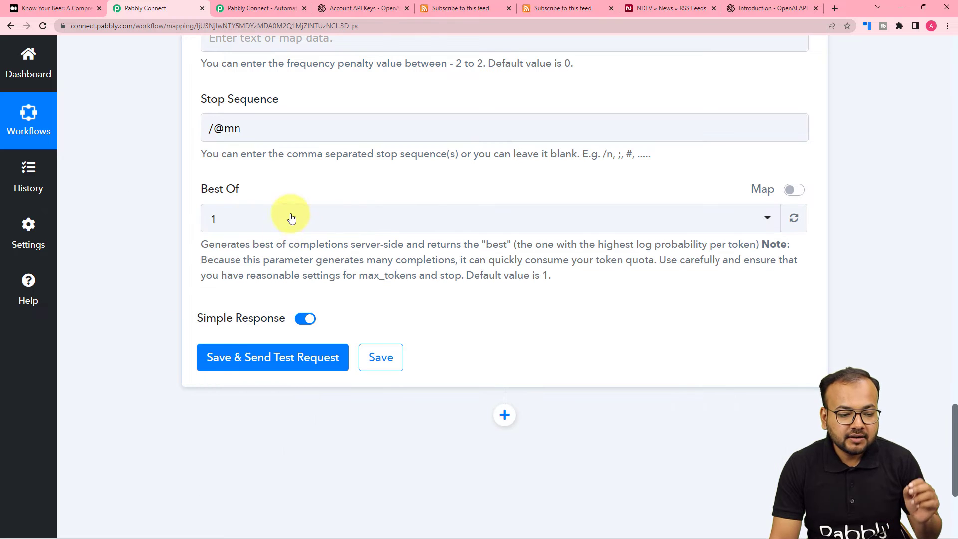
left_click(289, 220)
left_click(223, 336)
left_click(262, 268)
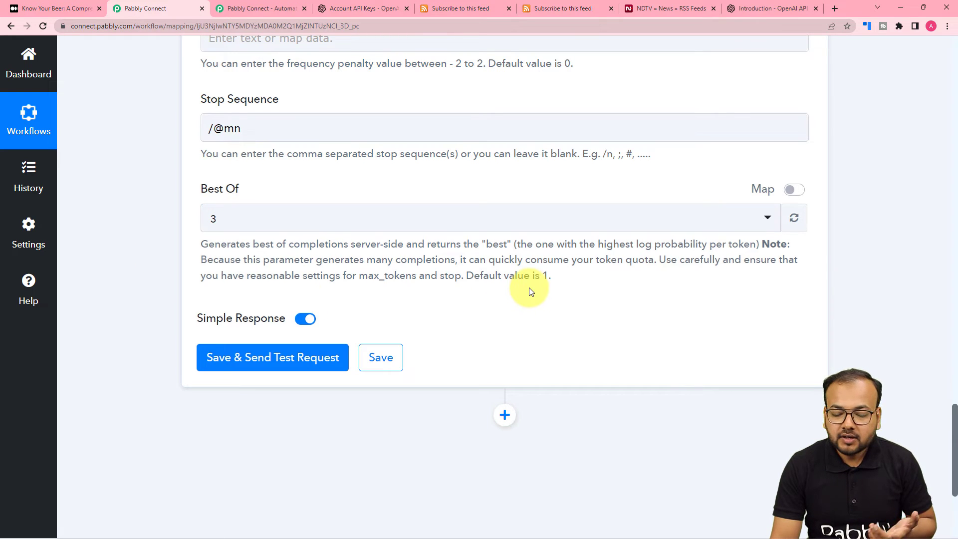
scroll(175, 271, "down", 2)
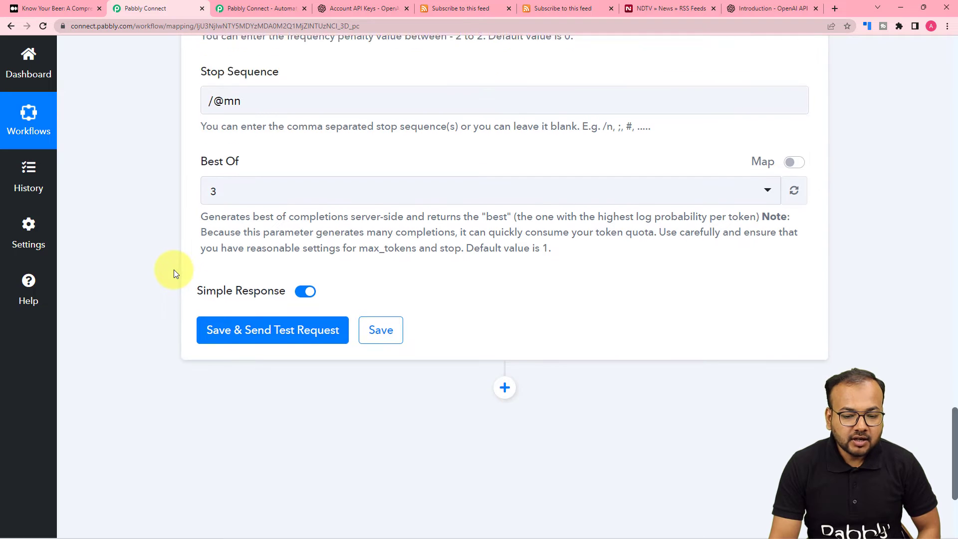
left_click(225, 259)
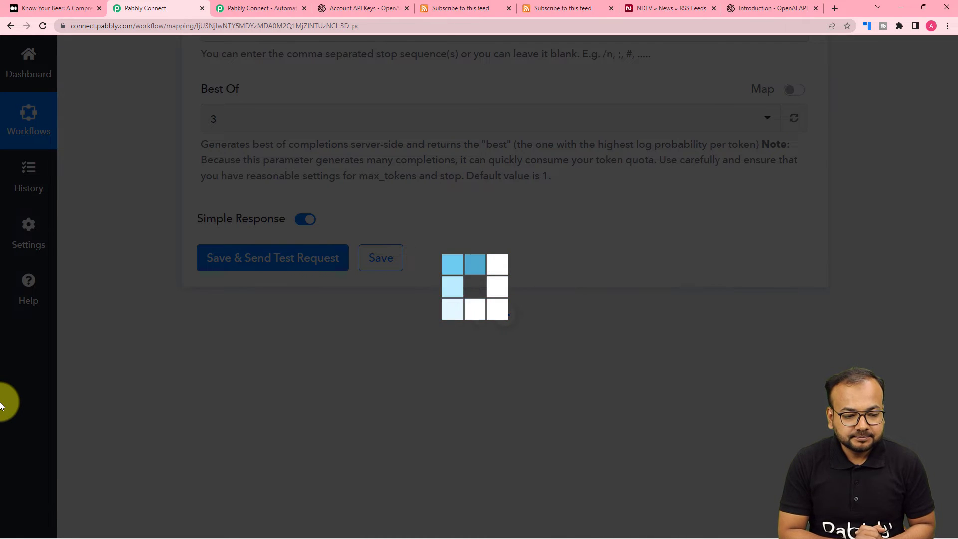
- Examine the OpenAI test response, reading the generated article in Choices 0 Text and the token usage fields
scroll(714, 460, "down", 1)
scroll(179, 297, "up", 3)
scroll(179, 297, "down", 3)
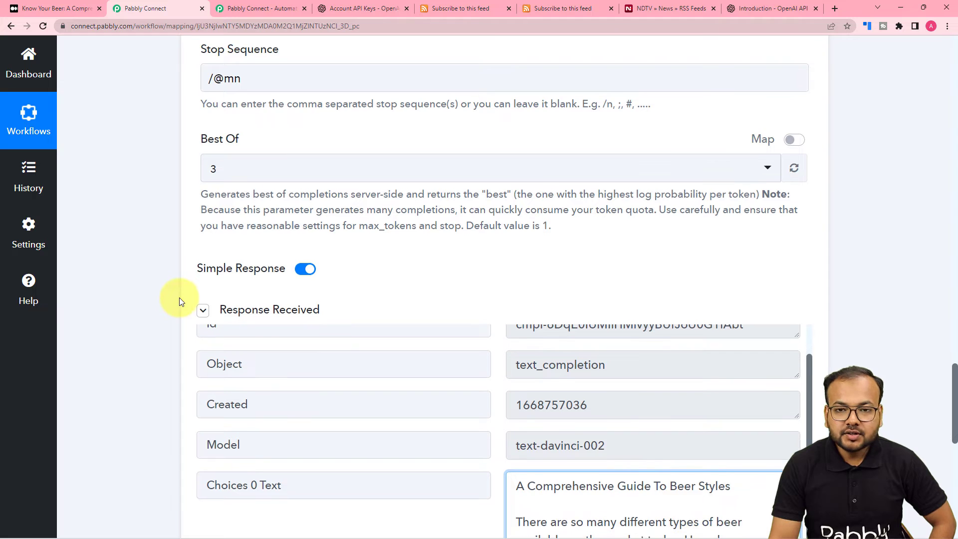
scroll(179, 298, "down", 2)
scroll(365, 260, "up", 1)
scroll(175, 310, "down", 1)
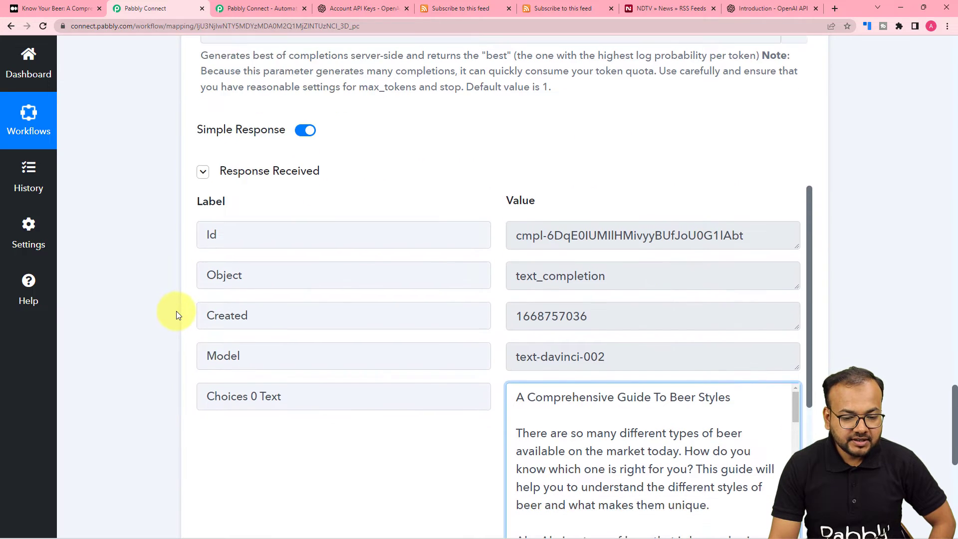
scroll(175, 310, "down", 2)
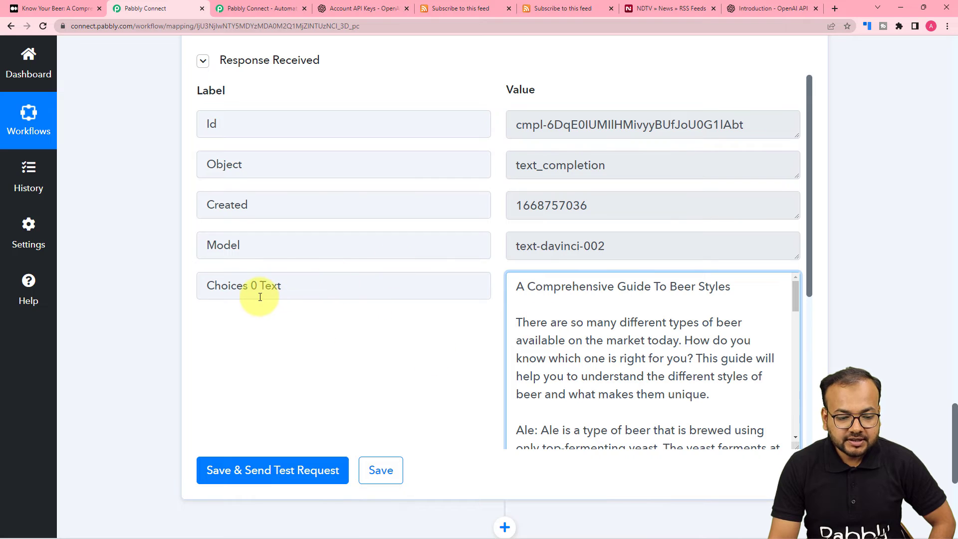
left_click_drag(811, 291, 812, 338)
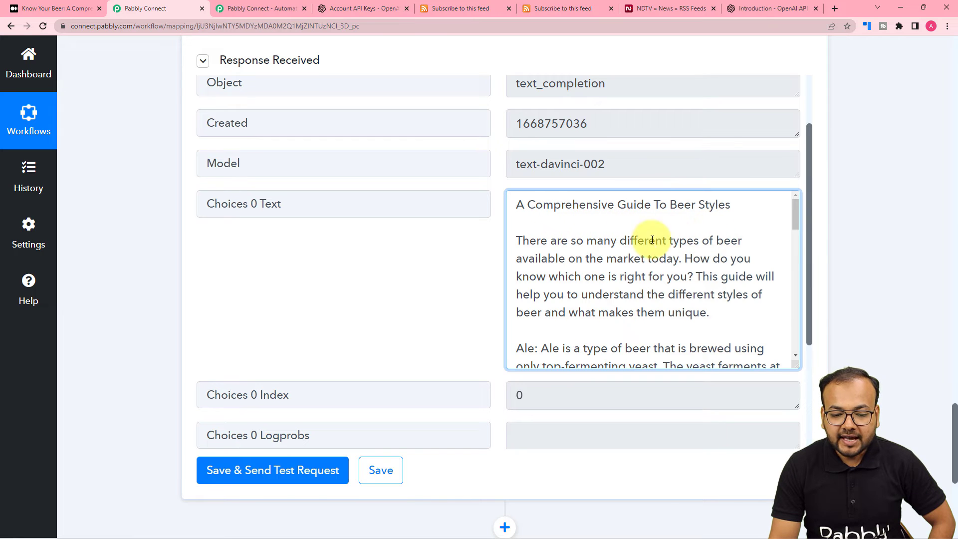
scroll(596, 254, "down", 1)
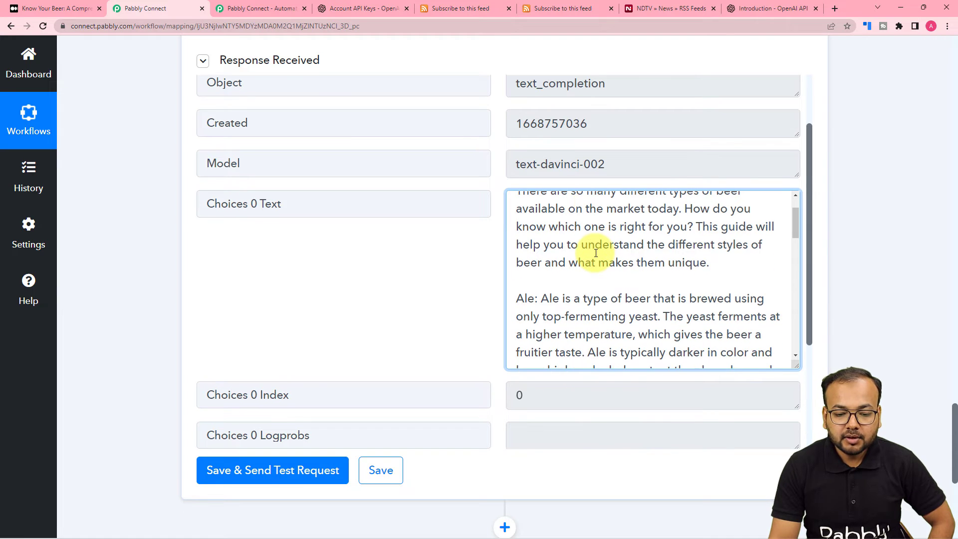
scroll(596, 253, "down", 4)
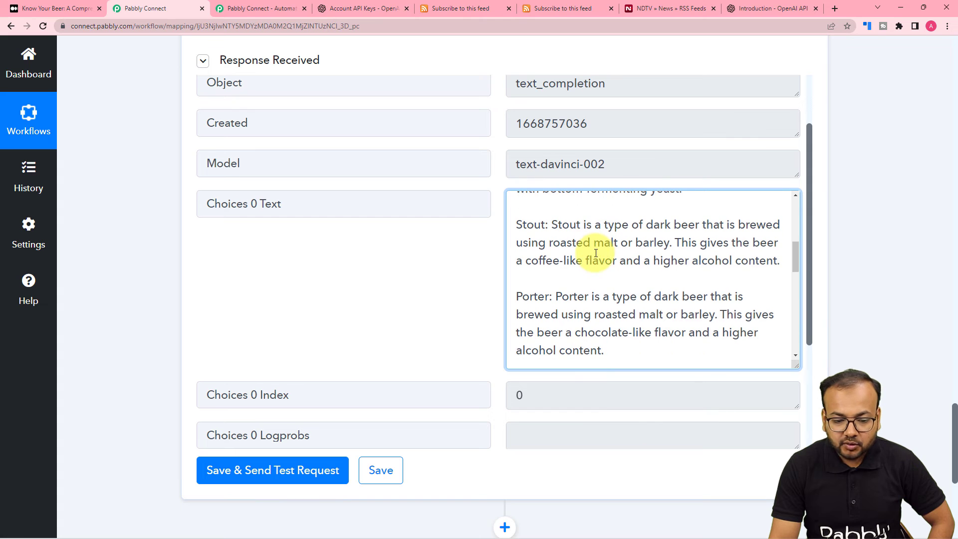
scroll(596, 253, "down", 6)
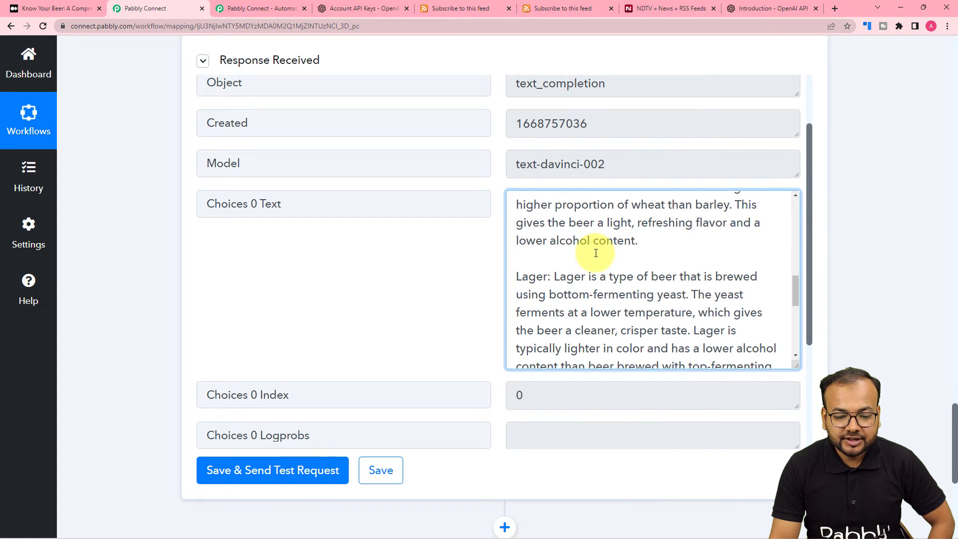
scroll(596, 253, "down", 3)
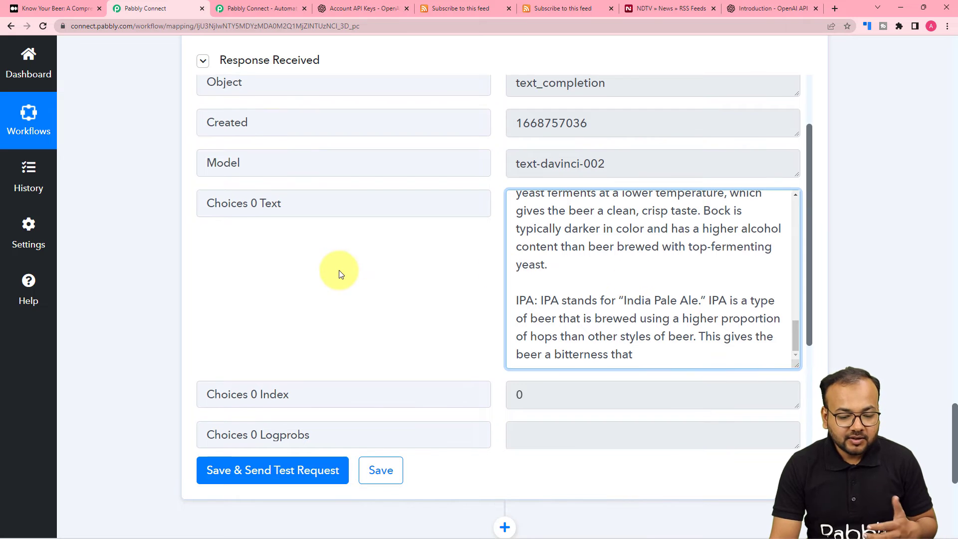
scroll(339, 271, "down", 3)
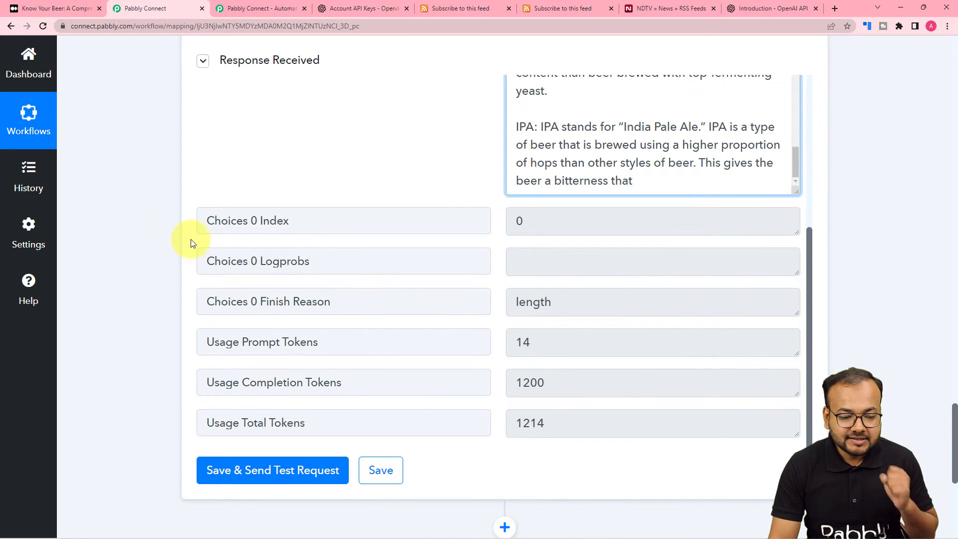
- Add a Medium action after the OpenAI step with Create Post as its action event
scroll(159, 243, "down", 5)
scroll(164, 244, "down", 1)
left_click(505, 190)
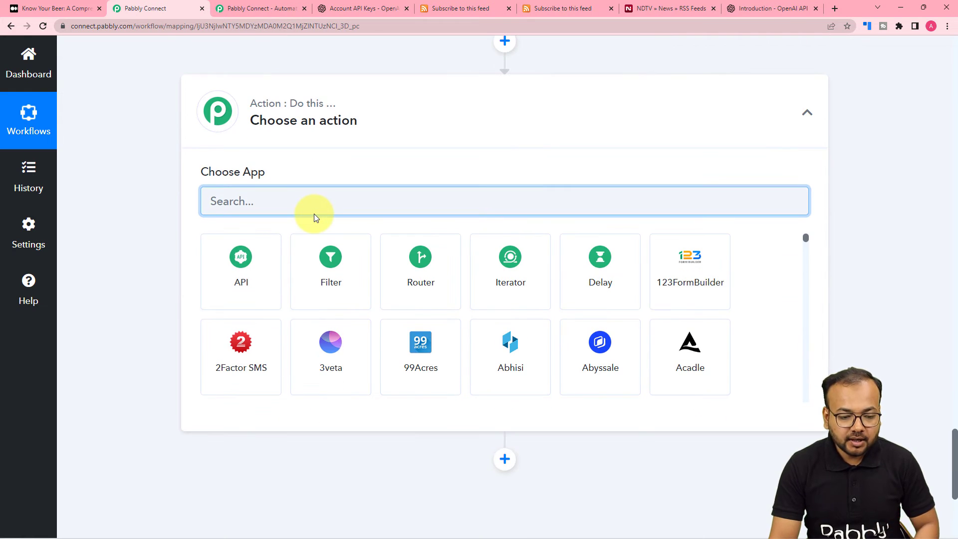
type("mediu")
left_click(240, 257)
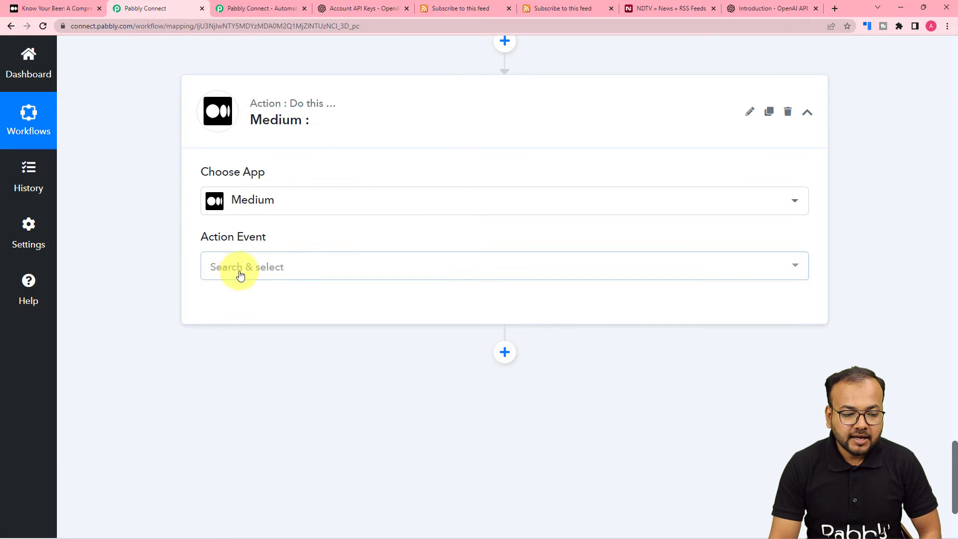
left_click(242, 272)
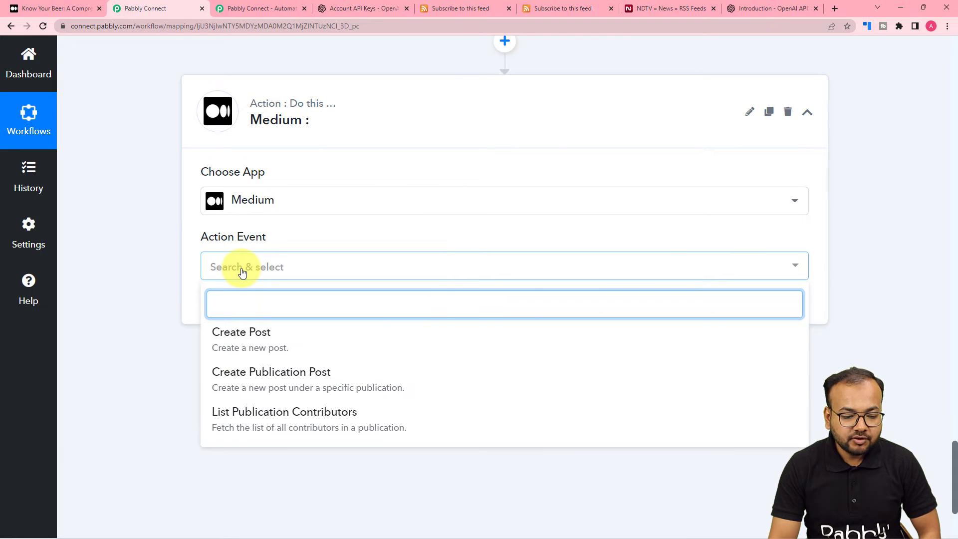
left_click(241, 342)
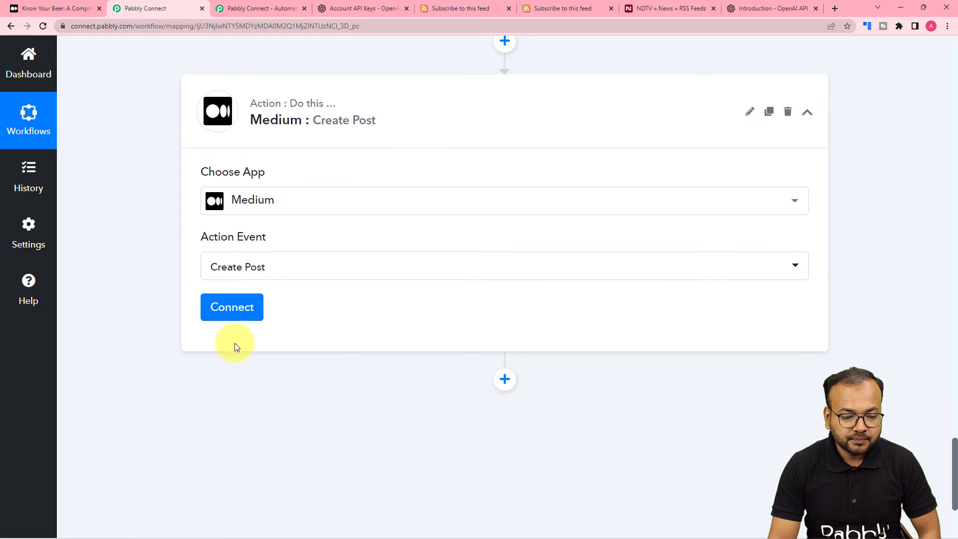
- Start a new connection for the Medium action, then switch to Medium and open the Integration tokens in its Security and apps settings
left_click(225, 306)
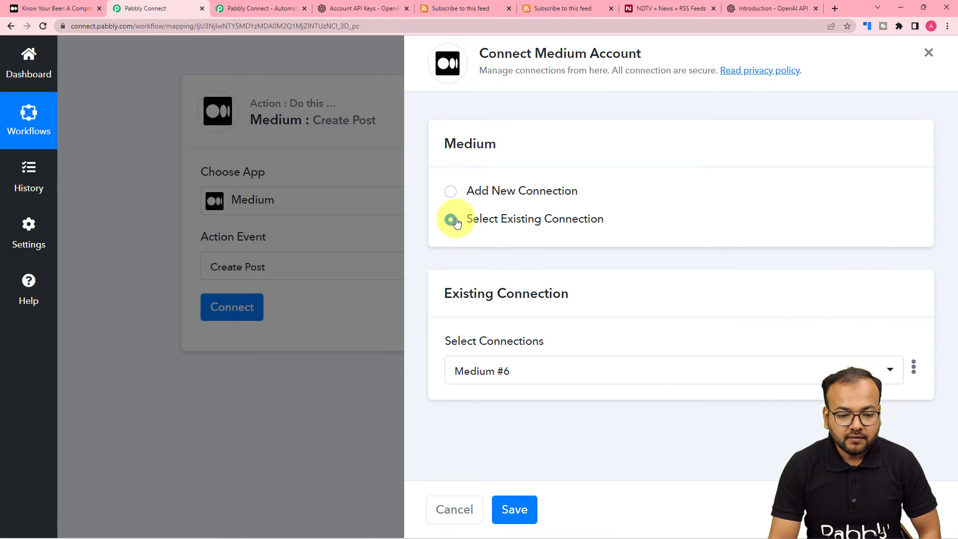
left_click(451, 191)
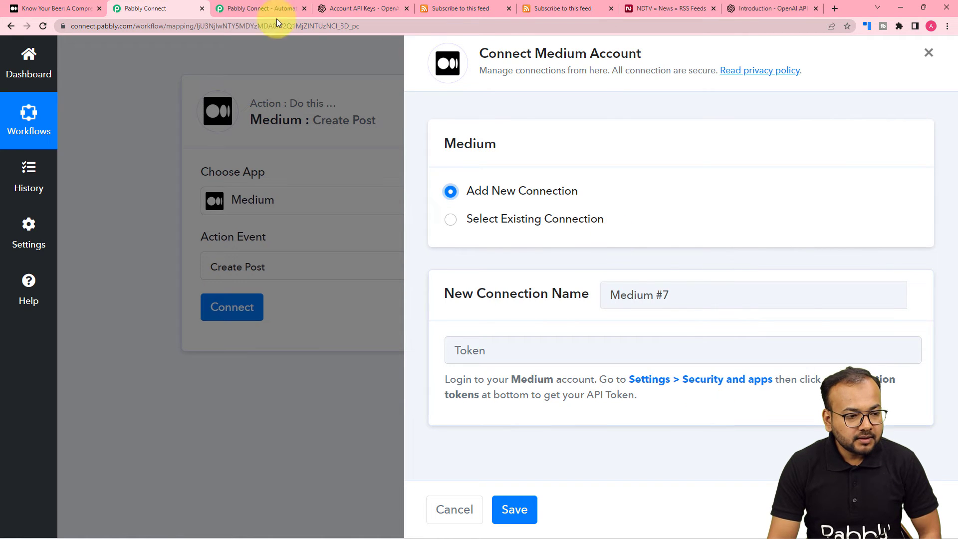
left_click(75, 7)
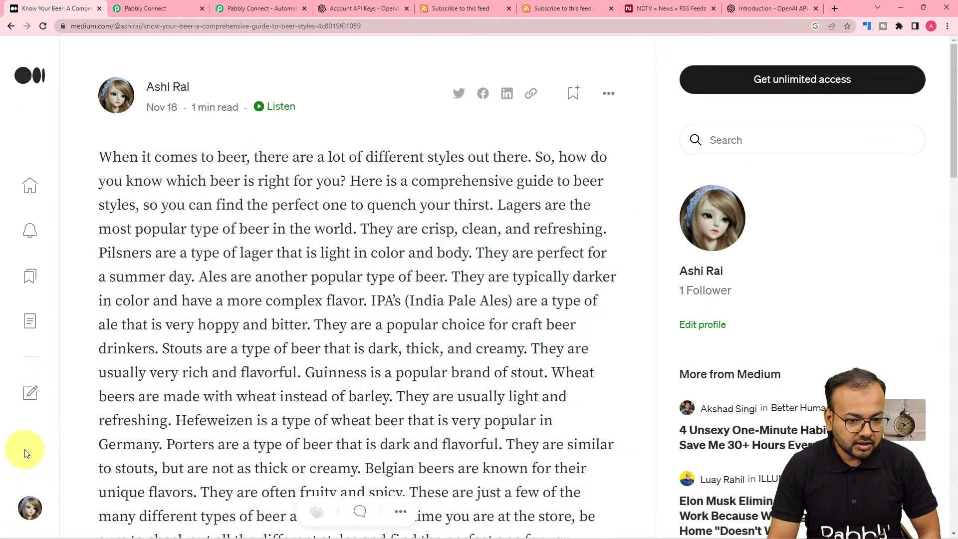
left_click(29, 514)
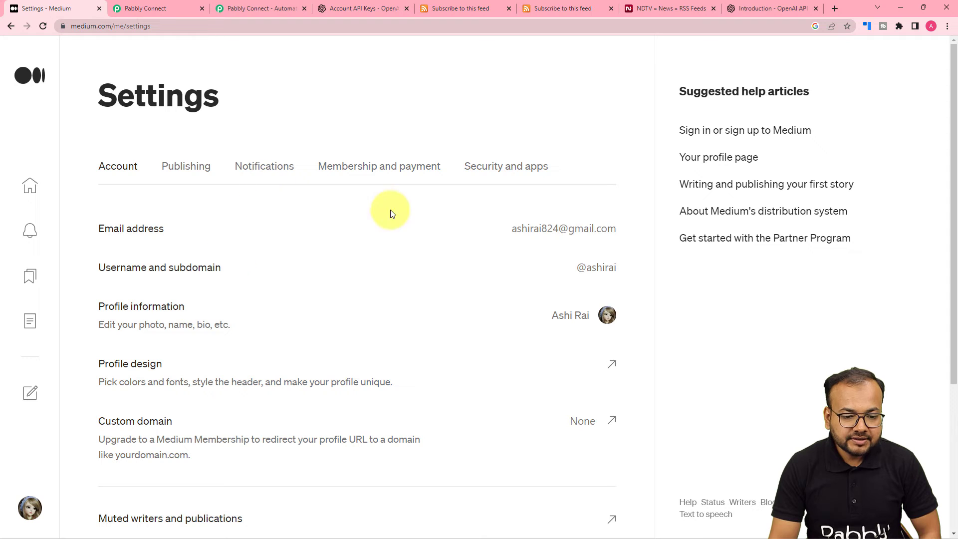
left_click(484, 166)
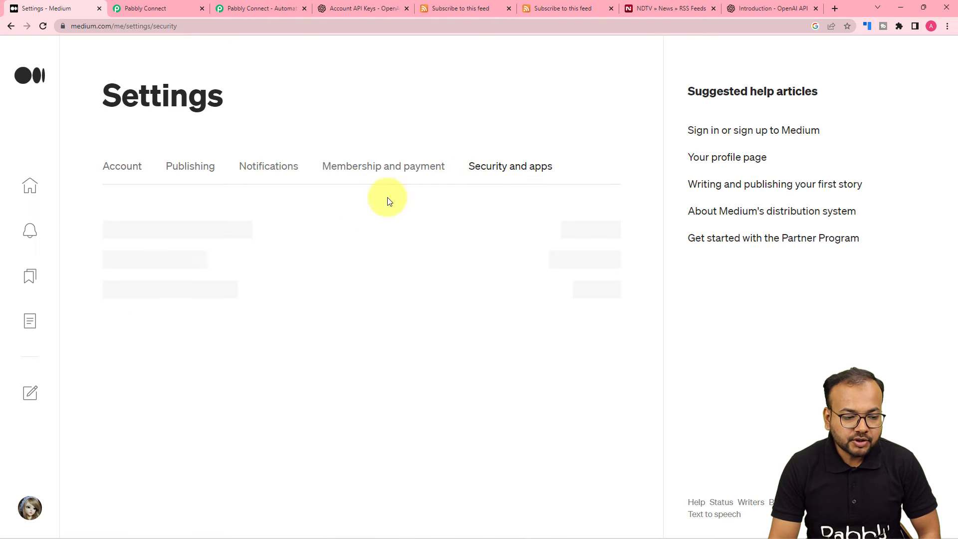
scroll(137, 262, "down", 2)
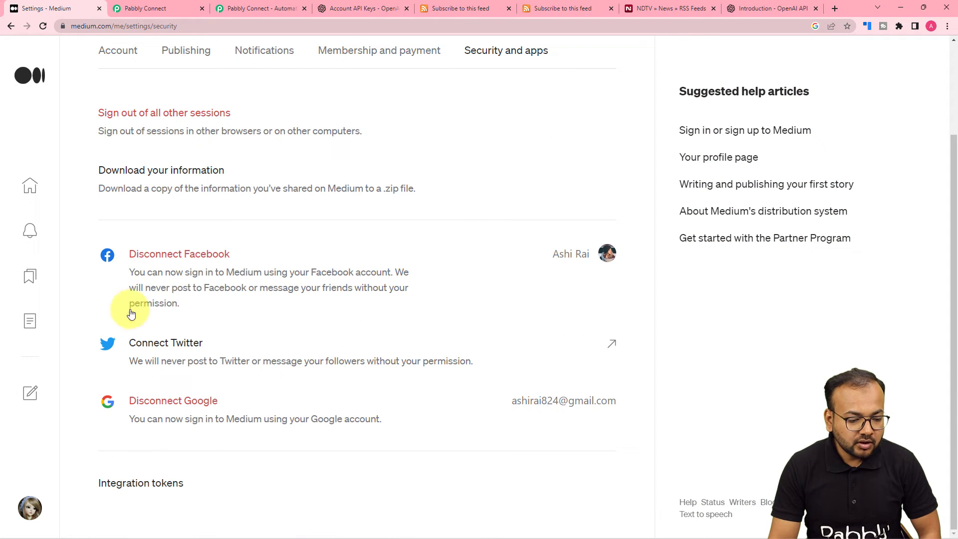
left_click(127, 487)
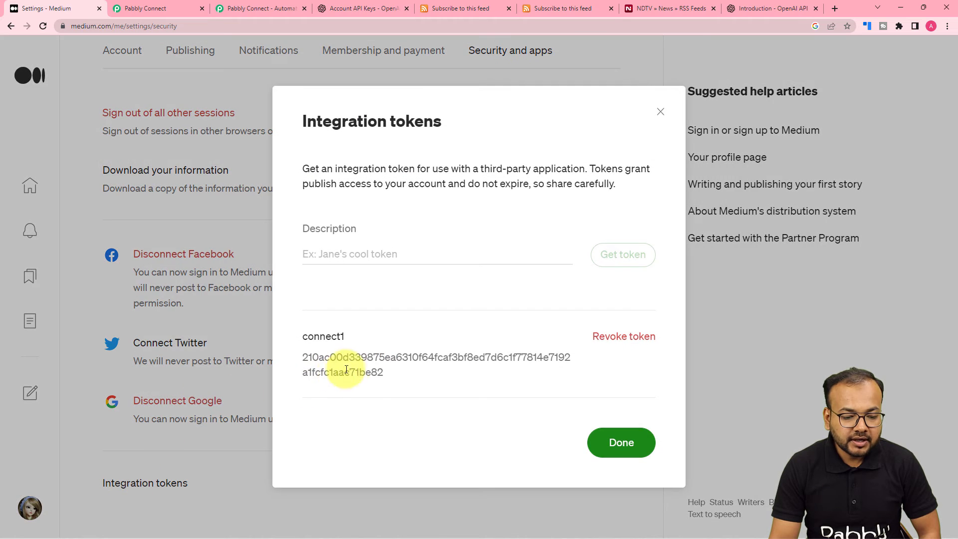
- Generate a Medium integration token with the description "New token" and copy it
left_click(405, 255)
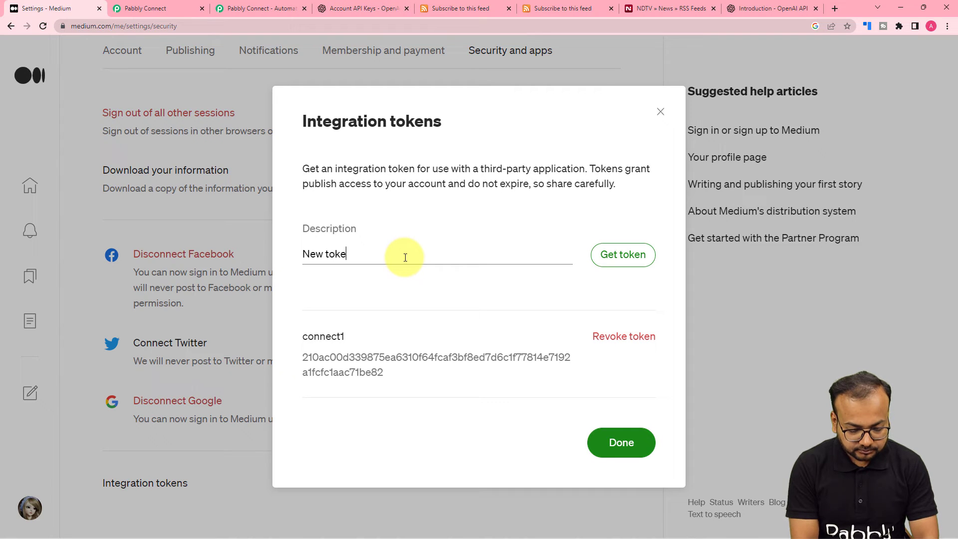
left_click(630, 255)
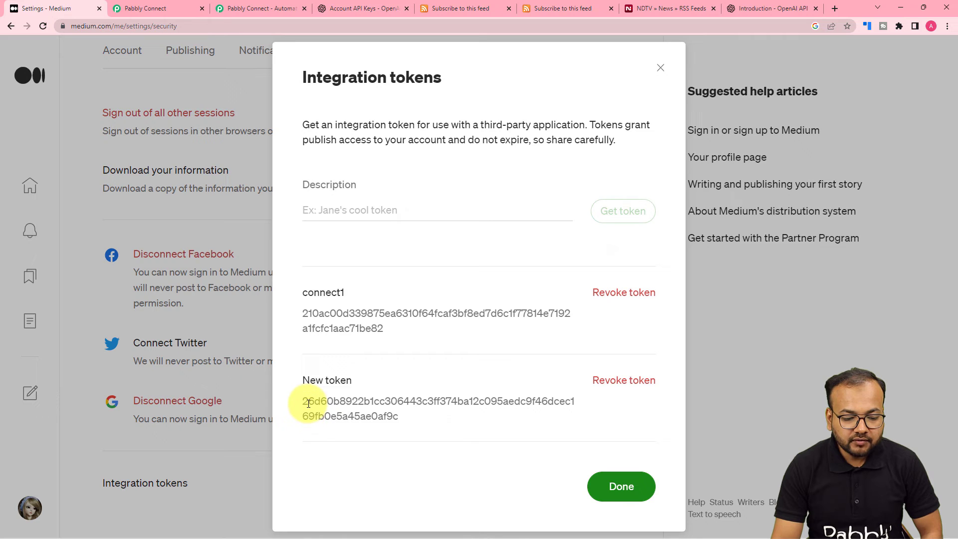
left_click_drag(303, 403, 368, 413)
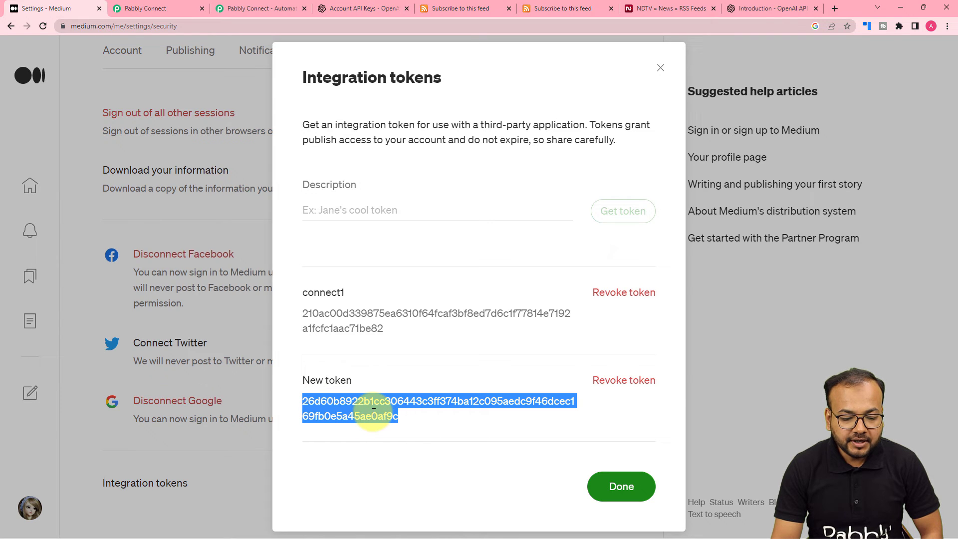
right_click(379, 416)
left_click(390, 422)
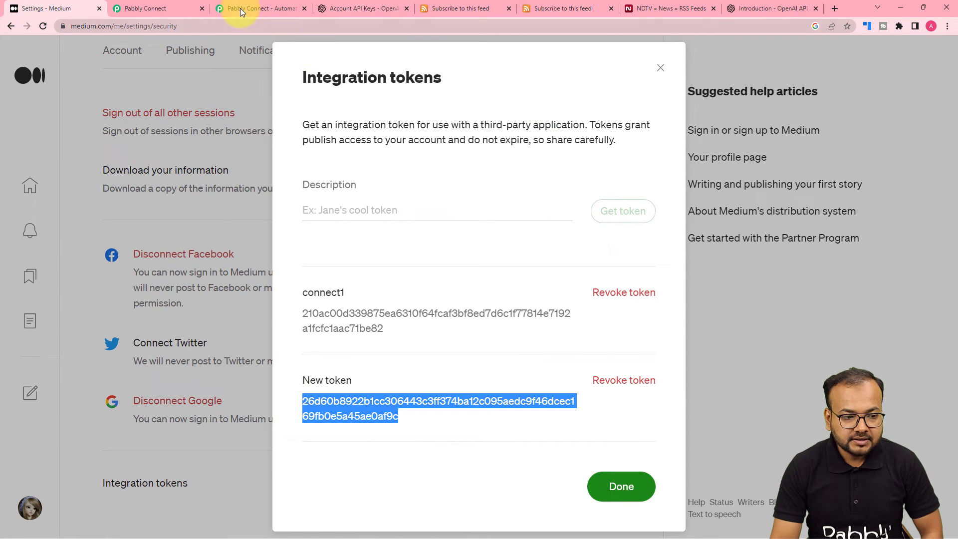
- Return to Pabbly Connect, paste the integration token into the new Medium connection's Token field and save the connection
left_click(192, 7)
right_click(482, 359)
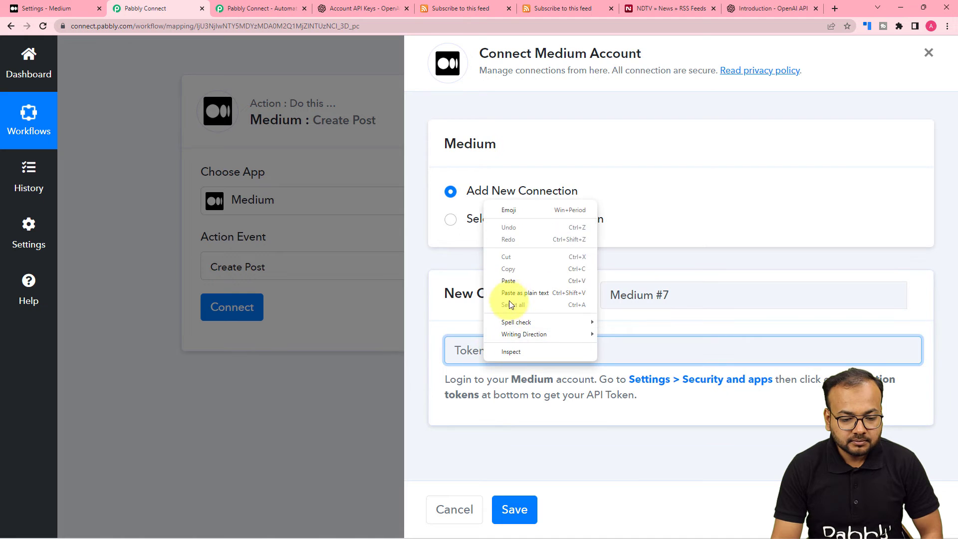
left_click(505, 281)
left_click(514, 508)
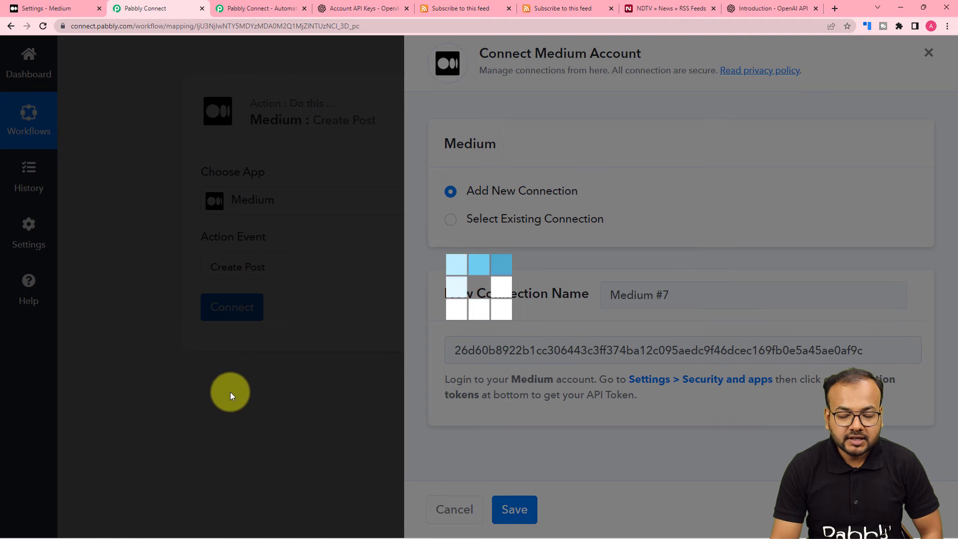
- Map the Medium action's Post Title to the Title from the RSS by Pabbly New Item in Feed step
scroll(132, 343, "down", 4)
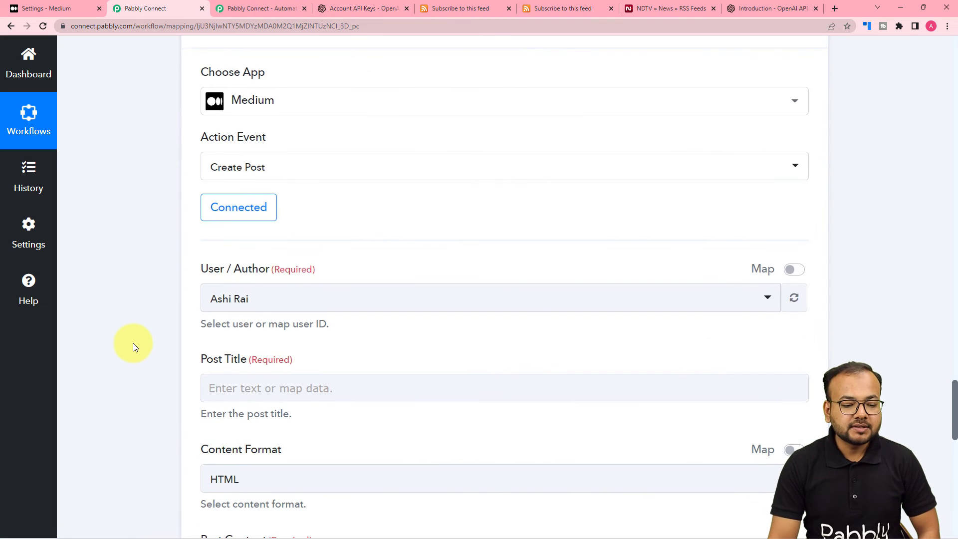
scroll(133, 343, "down", 2)
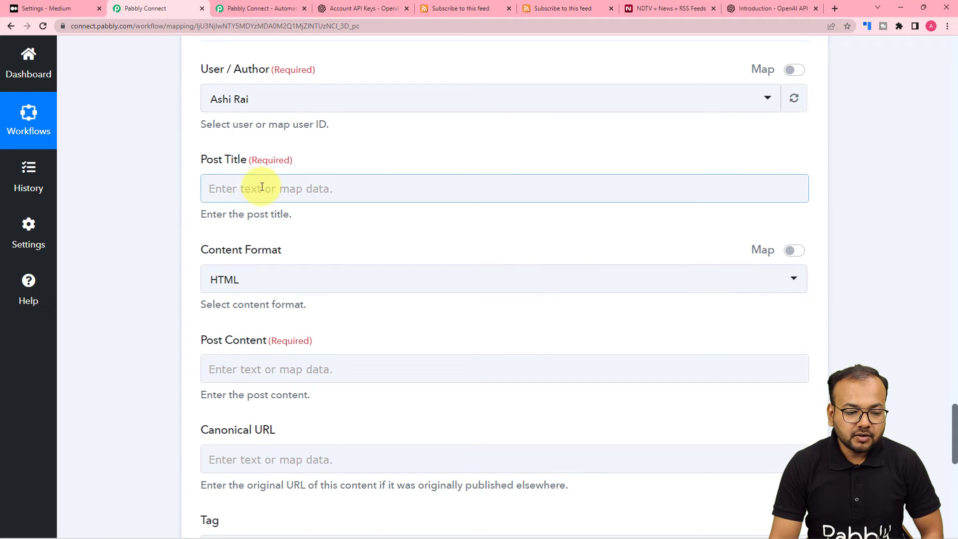
scroll(149, 226, "down", 1)
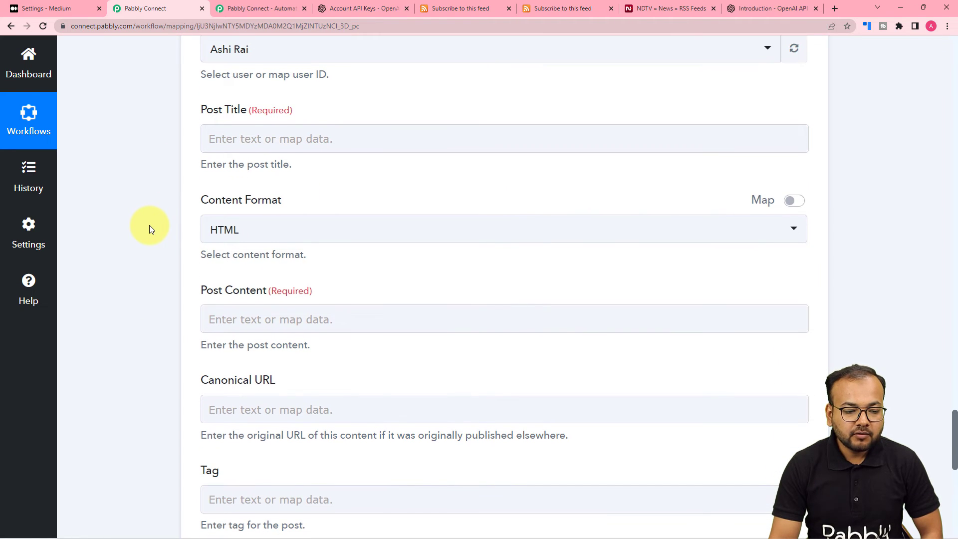
left_click(254, 331)
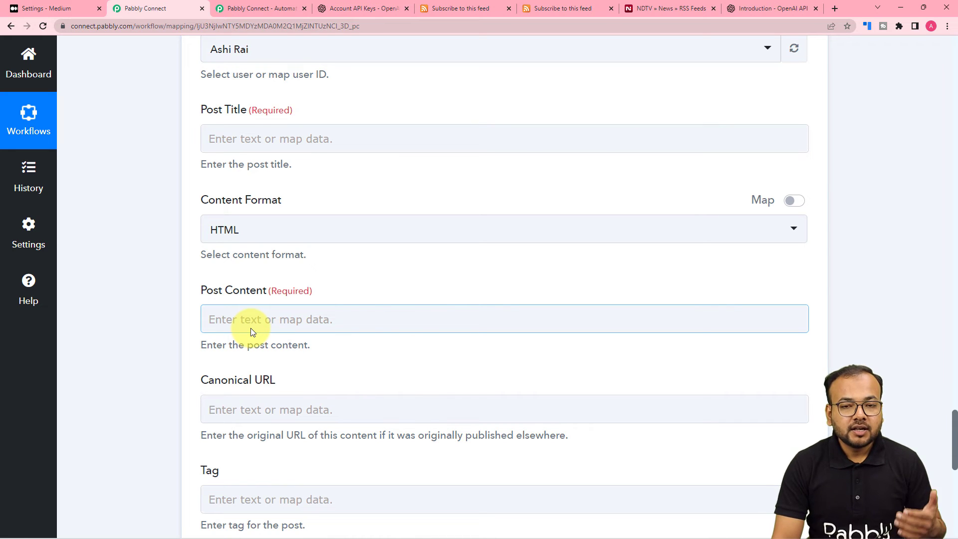
scroll(304, 225, "up", 1)
left_click(313, 191)
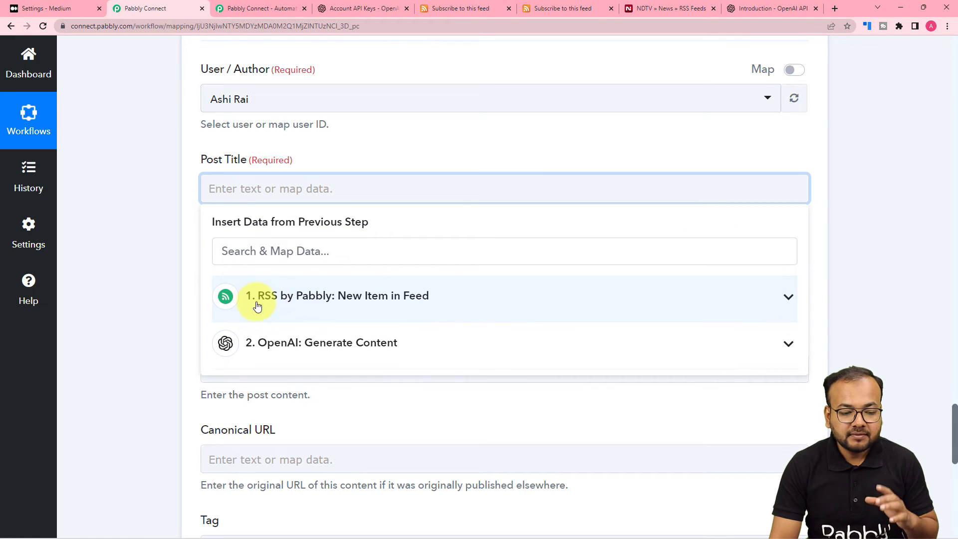
left_click(316, 307)
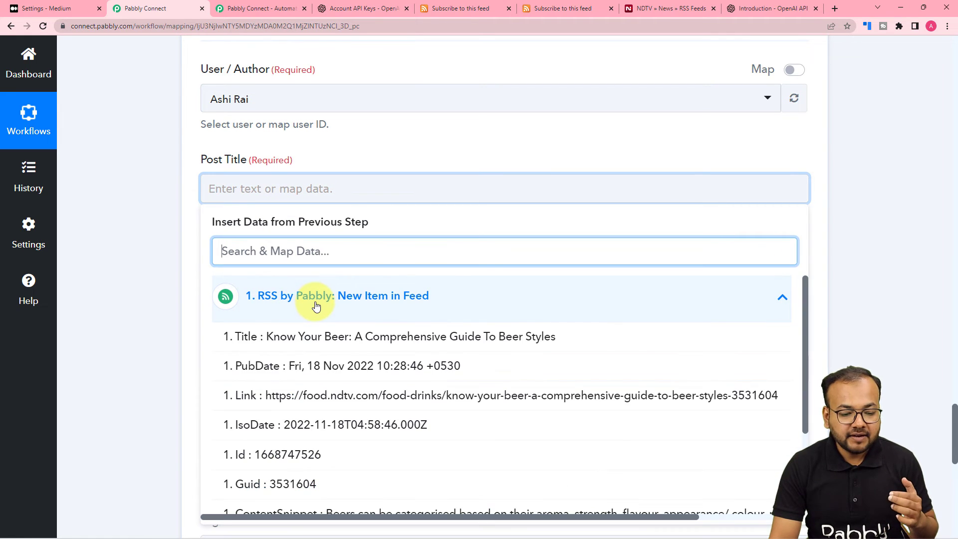
left_click(248, 337)
left_click(179, 270)
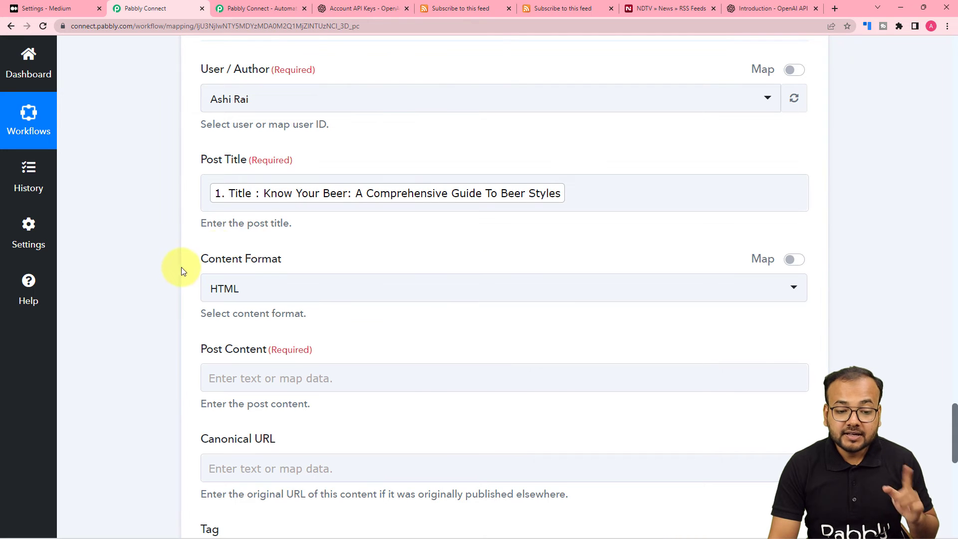
- Keep HTML as the content format and map Post Content to Choices 0 Text from the OpenAI Generate Content step
scroll(248, 240, "down", 2)
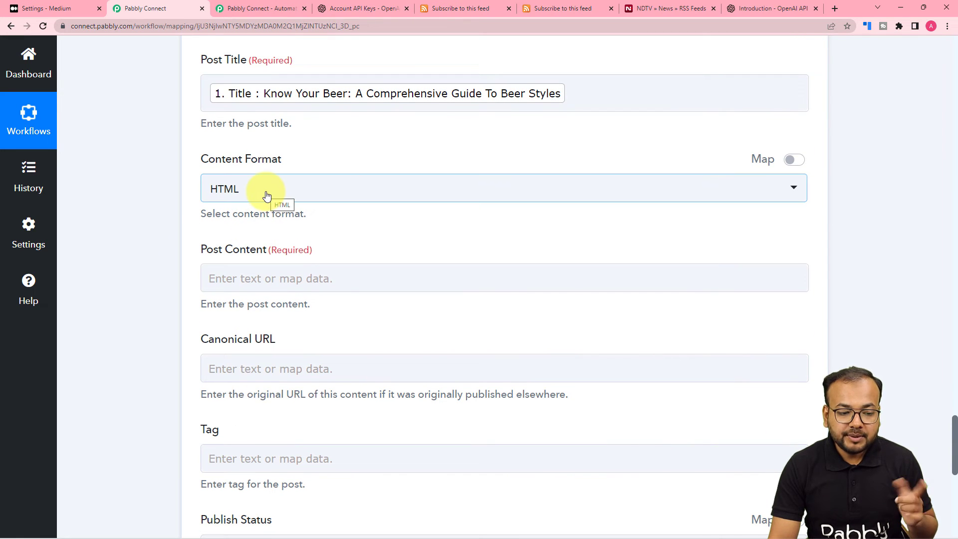
scroll(267, 196, "down", 2)
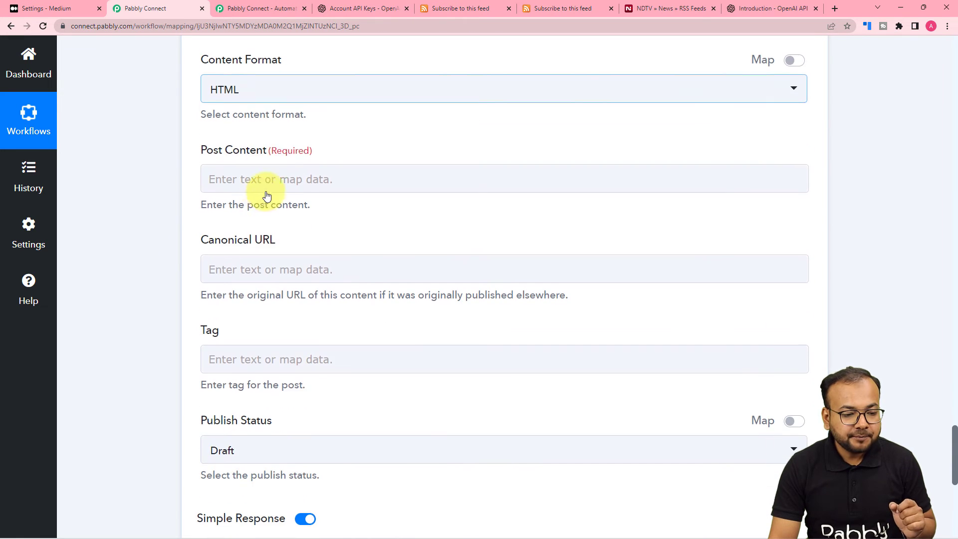
left_click(287, 93)
left_click(165, 102)
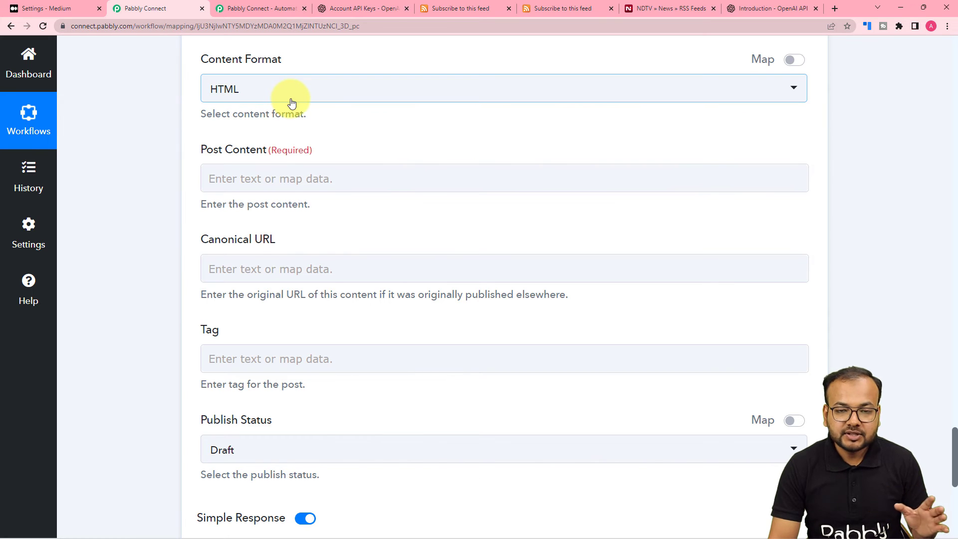
left_click(252, 179)
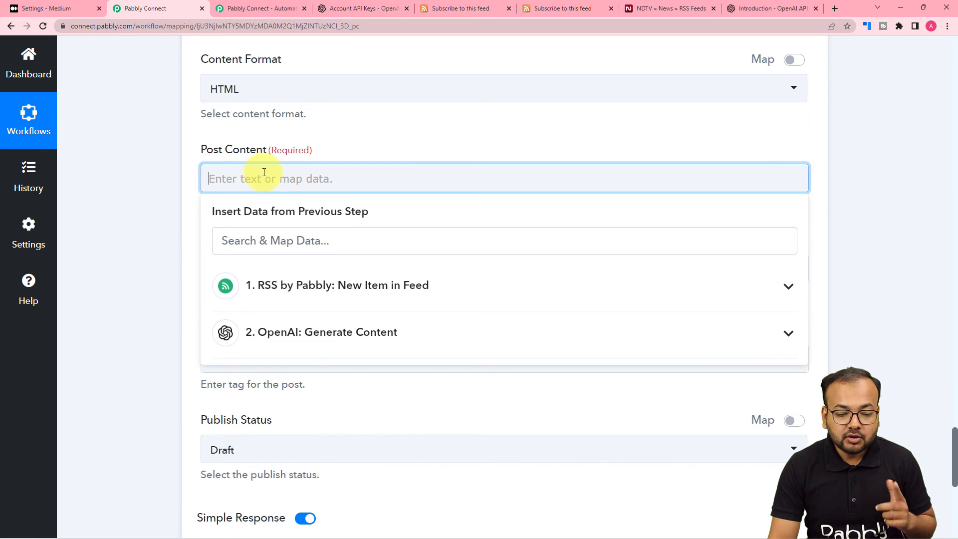
scroll(264, 172, "down", 2)
left_click(292, 245)
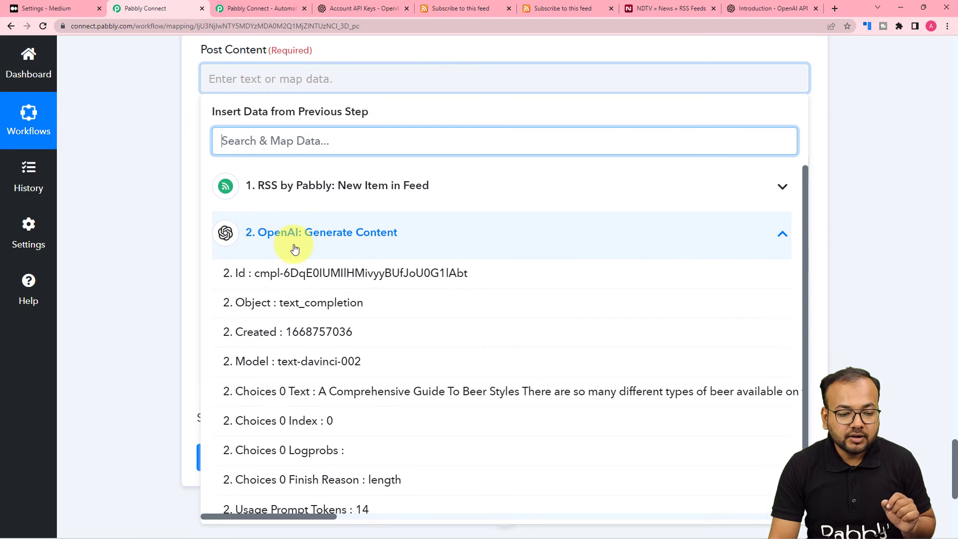
left_click(311, 391)
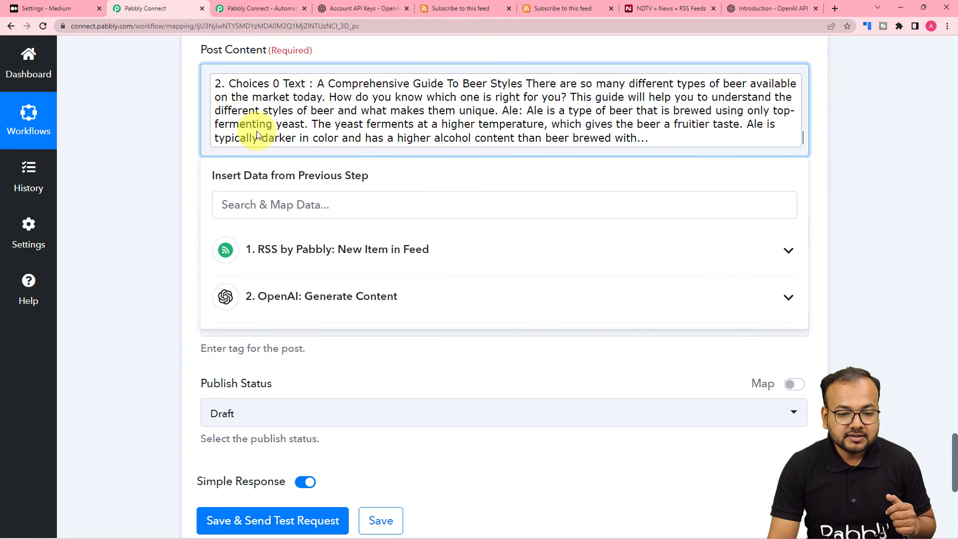
left_click(173, 187)
- Leave the Canonical URL and Tag blank and choose Draft as the Medium post's publish status
scroll(237, 187, "down", 1)
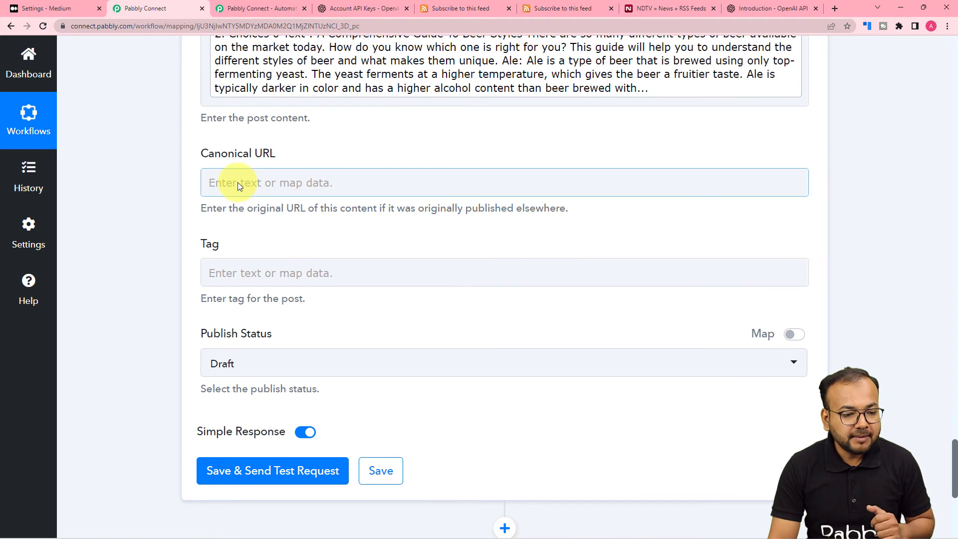
scroll(252, 198, "down", 2)
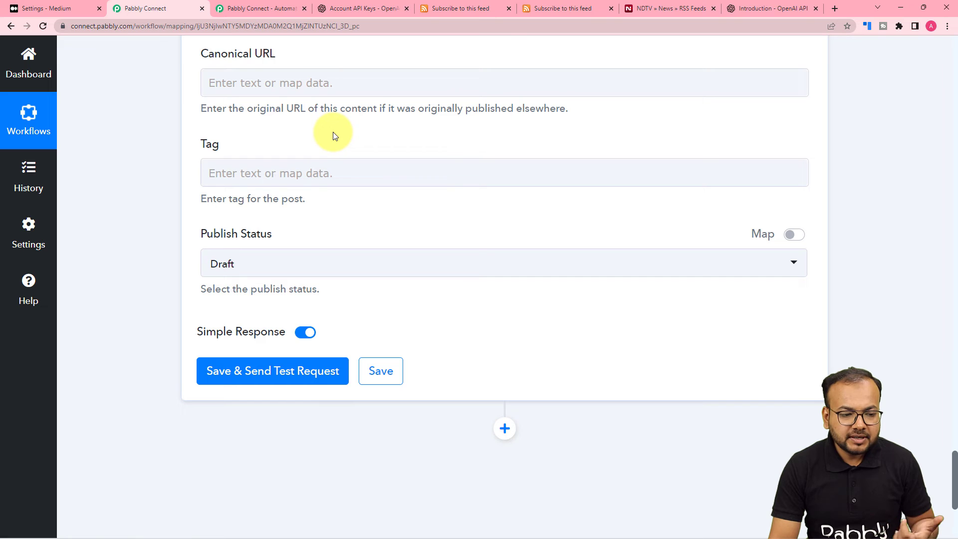
scroll(331, 133, "down", 1)
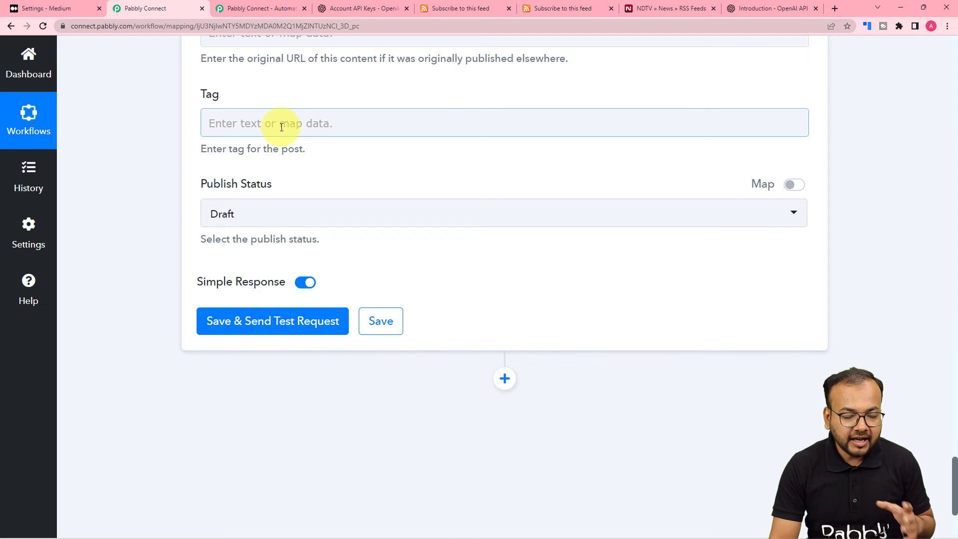
left_click(253, 214)
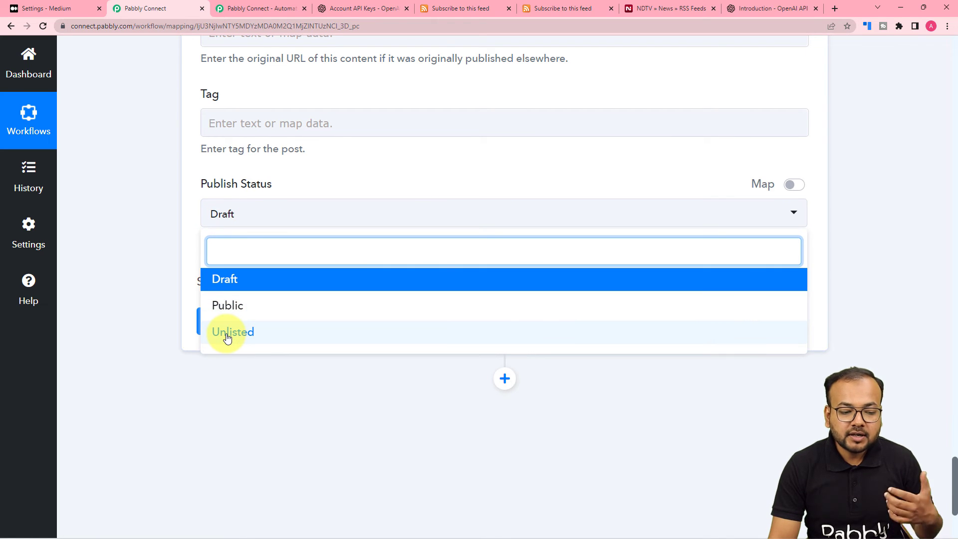
left_click(220, 279)
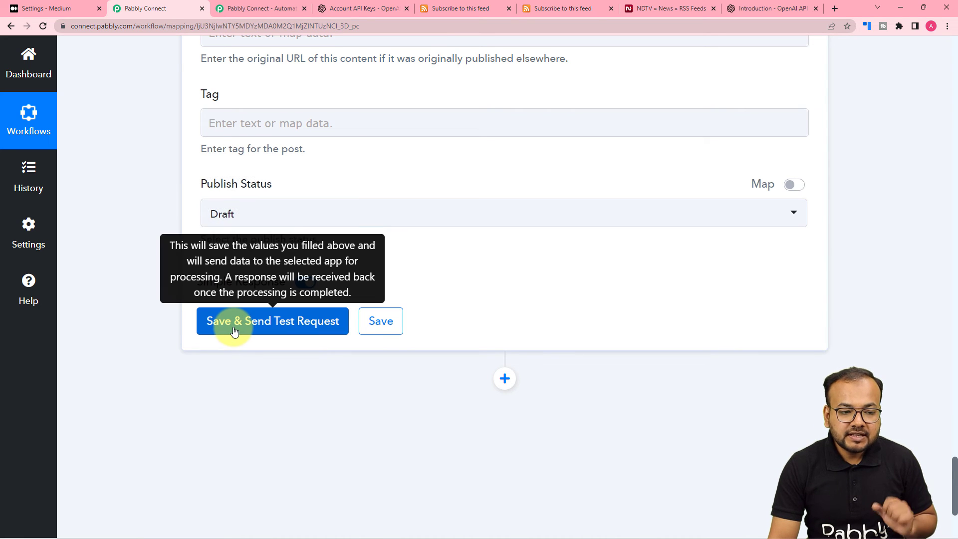
- Switch to Medium, close the integration tokens dialog and check the Drafts list in Your stories
left_click(65, 11)
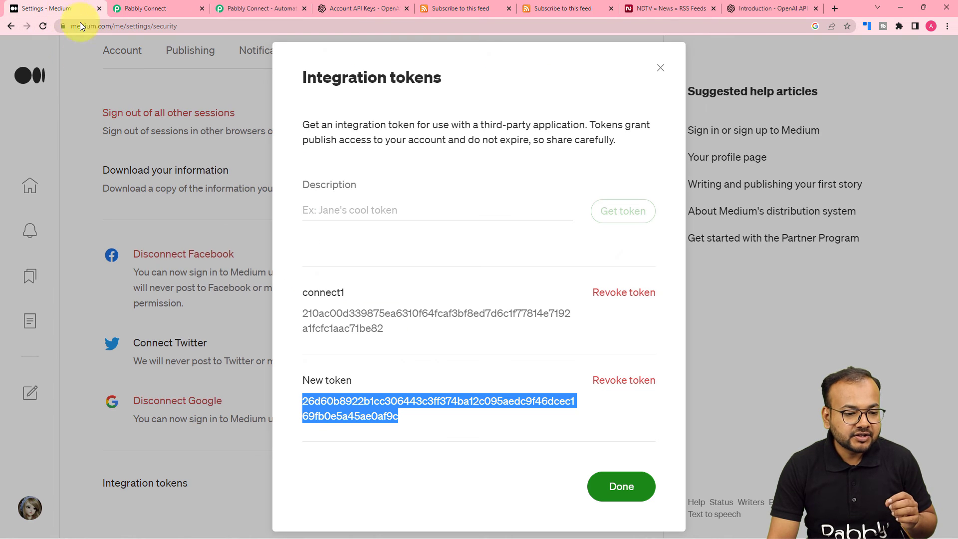
left_click(661, 68)
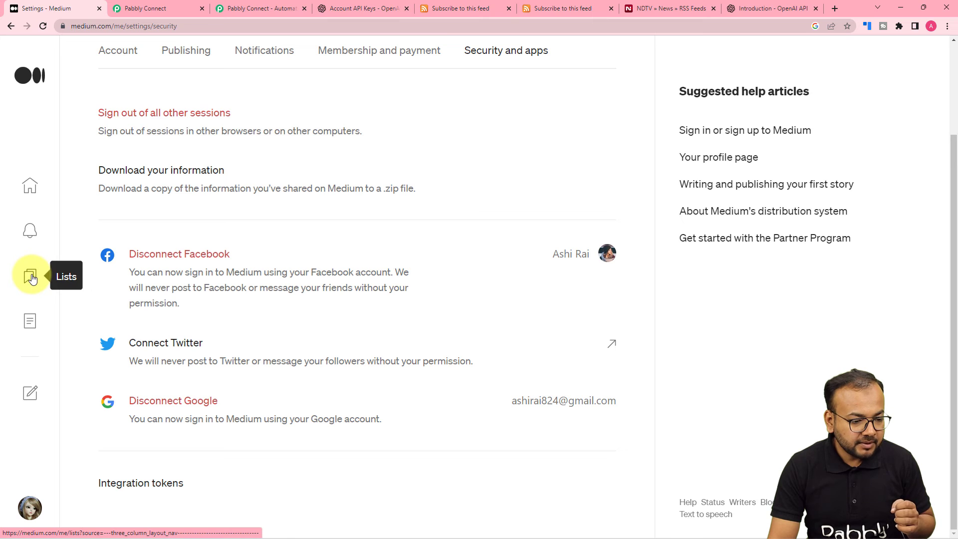
left_click(32, 321)
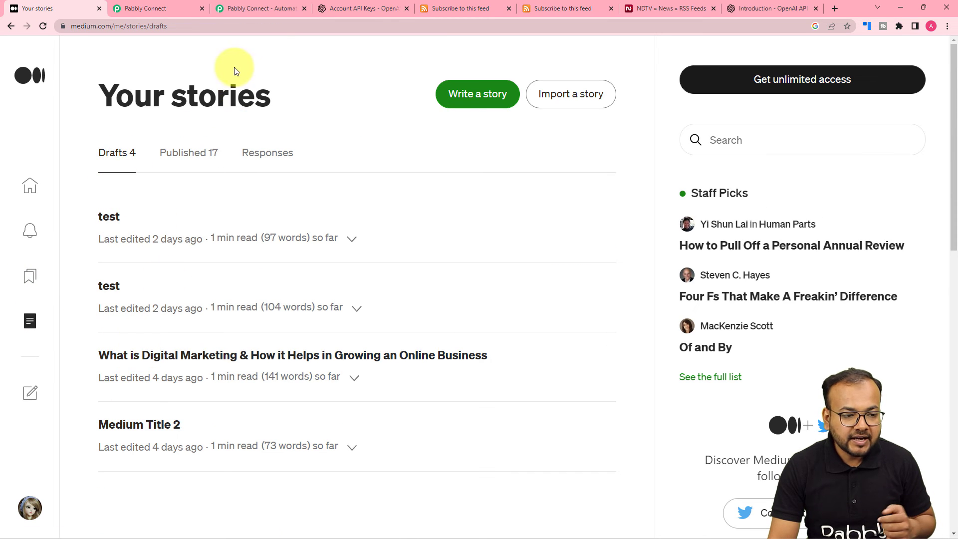
- Return to Pabbly Connect, save the Medium Create Post action and send a test request
left_click(165, 9)
left_click(255, 322)
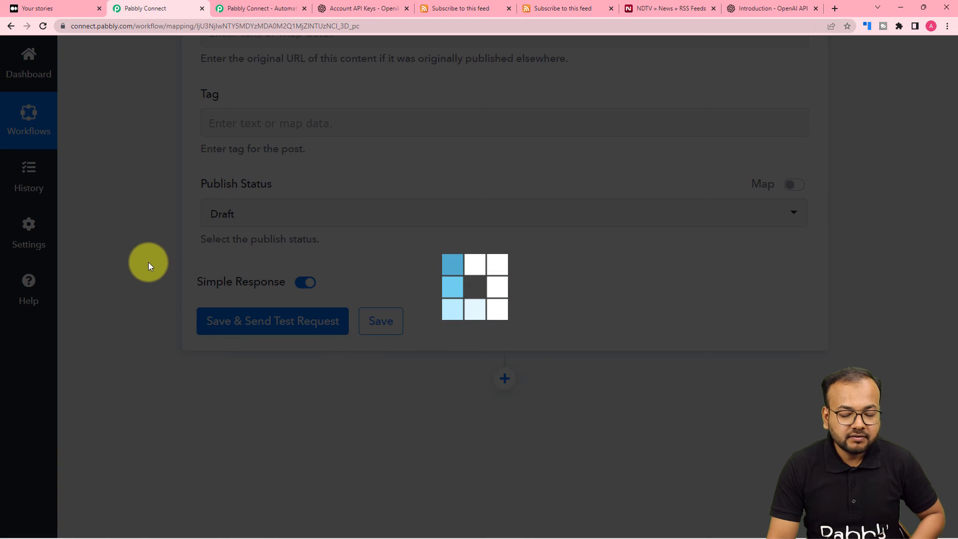
- Review the response to the Medium Create Post test, switch to Medium and refresh the Drafts list in Your stories
scroll(148, 266, "down", 2)
scroll(316, 259, "down", 5)
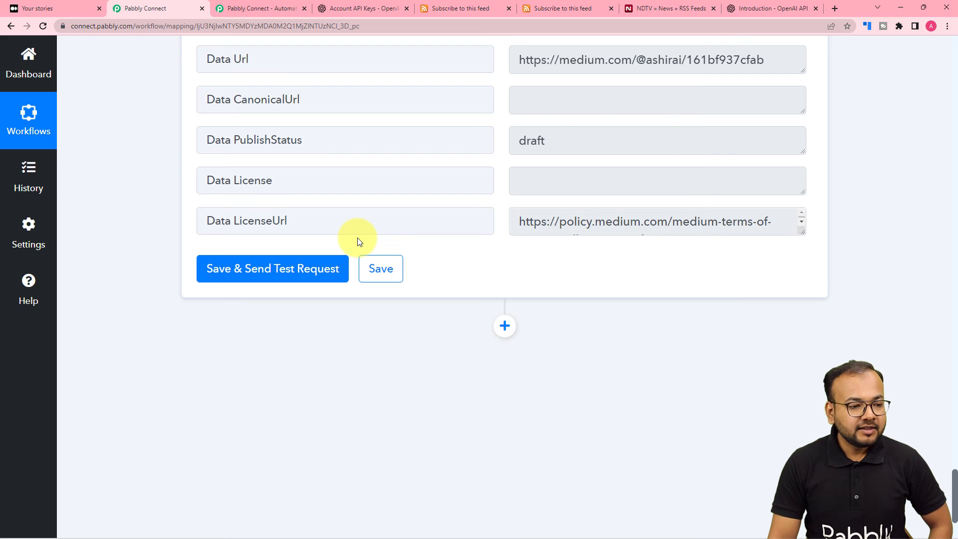
left_click(47, 11)
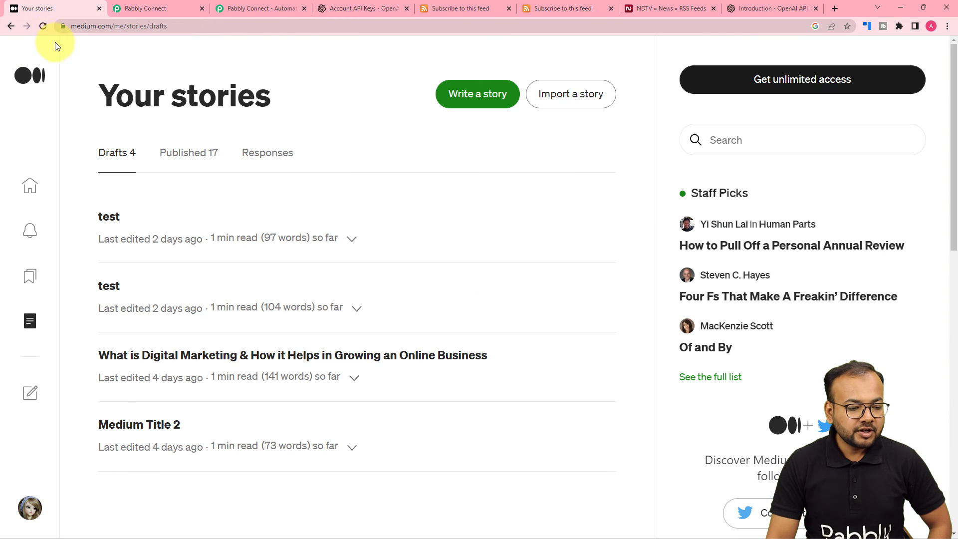
left_click(42, 27)
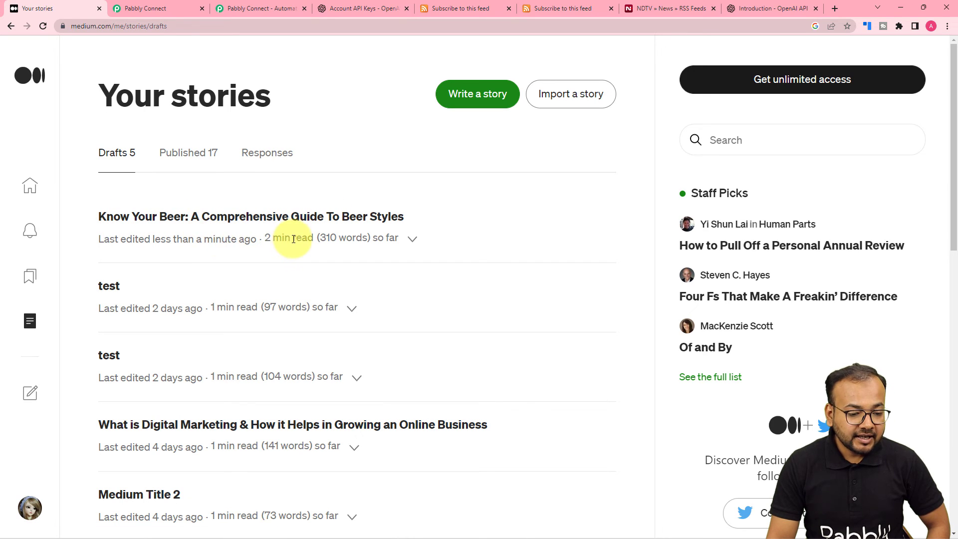
- Open the draft "Know Your Beer: A Comprehensive Guide To Beer Styles" and read through its generated article
left_click(138, 214)
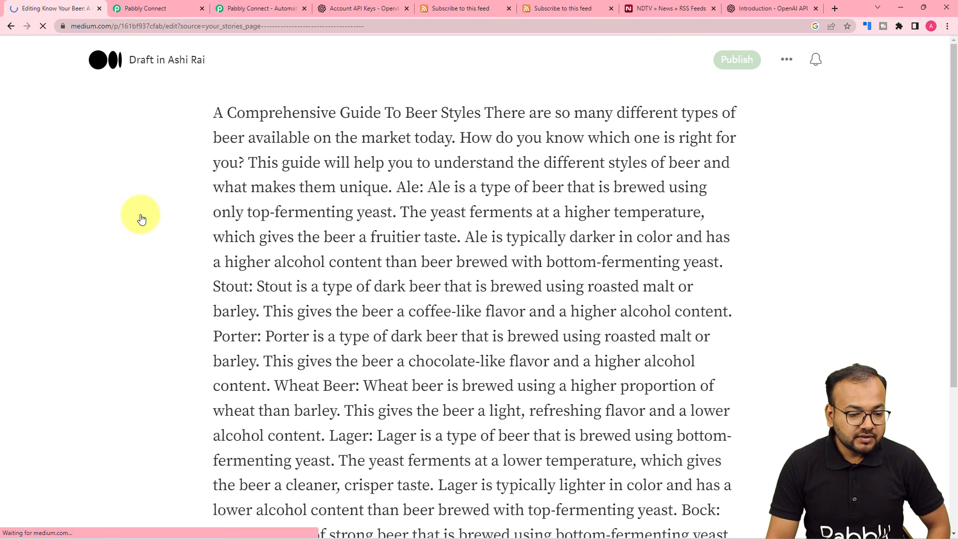
scroll(288, 172, "down", 4)
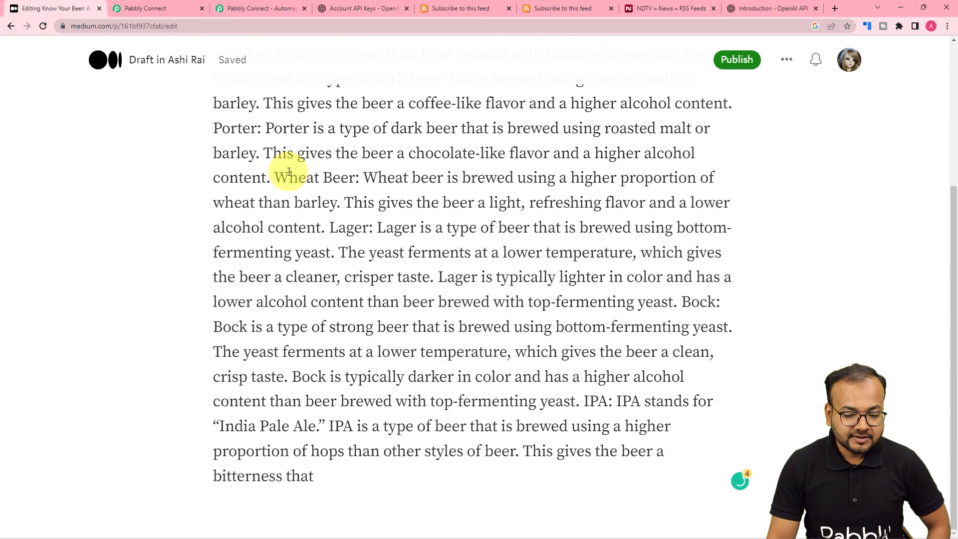
scroll(328, 235, "up", 4)
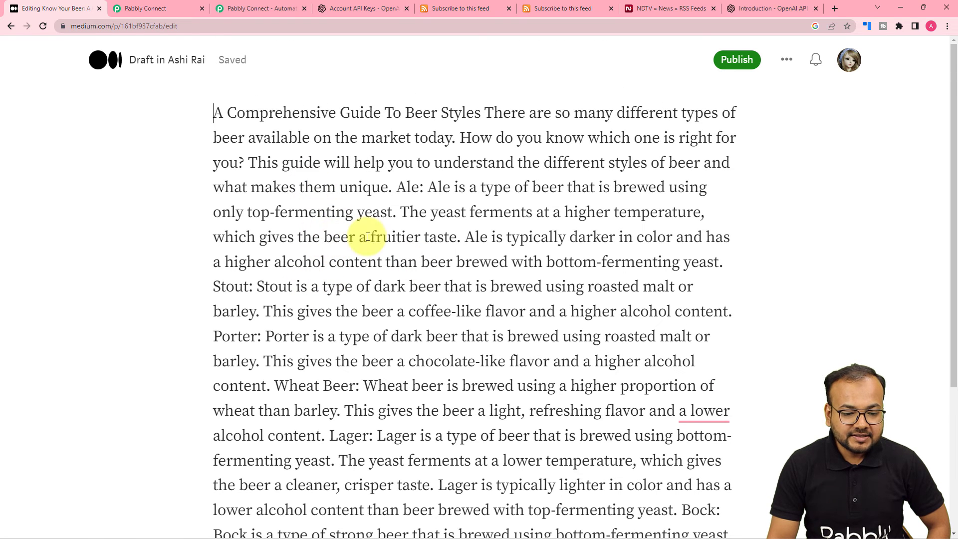
scroll(340, 223, "down", 3)
scroll(342, 225, "down", 1)
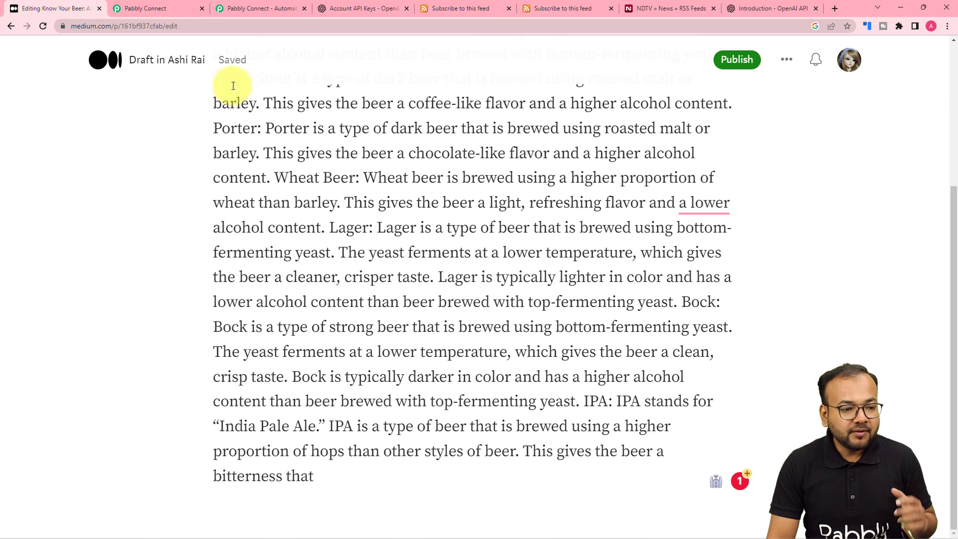
- Return to Pabbly Connect and collapse the Medium Create Post, OpenAI Generate Content and RSS by Pabbly steps to overview the workflow
left_click(162, 12)
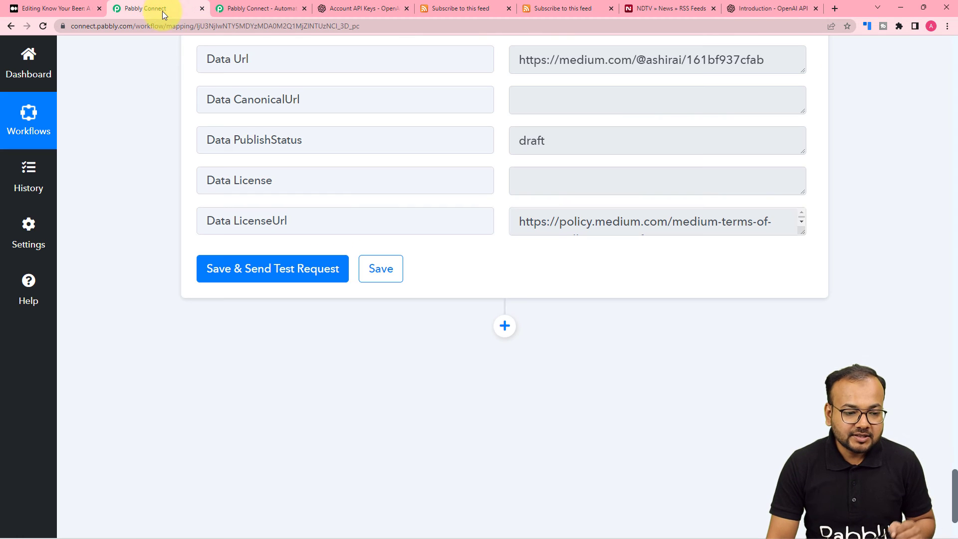
scroll(171, 178, "up", 6)
scroll(171, 178, "up", 12)
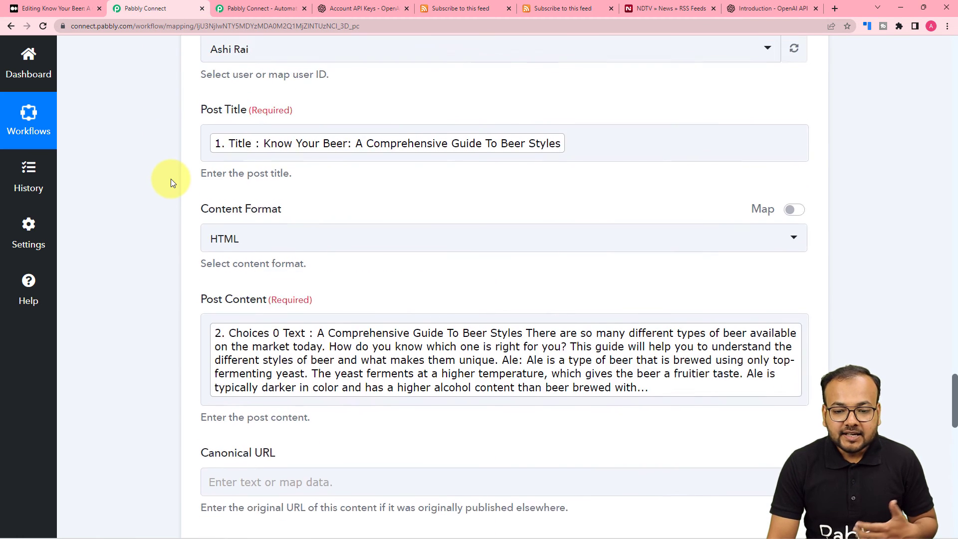
left_click(819, 317)
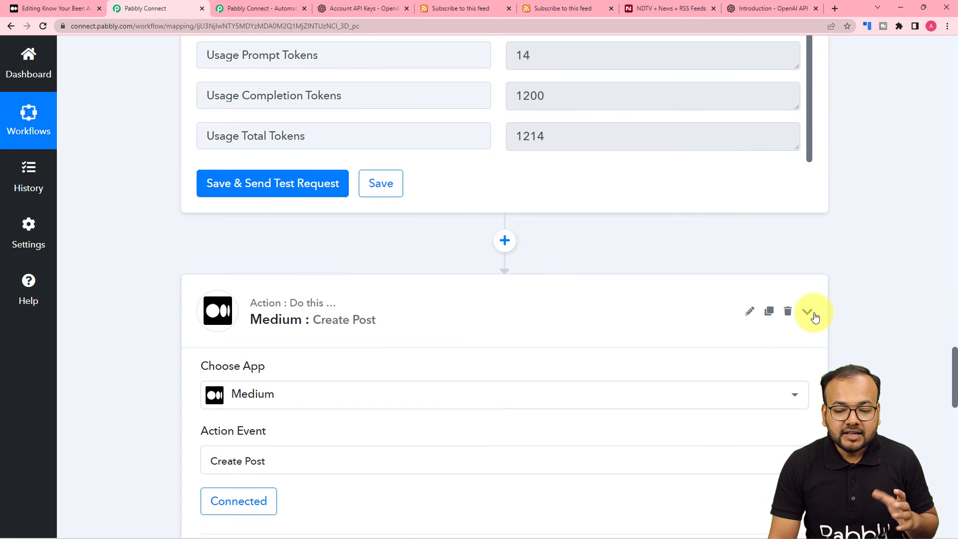
scroll(801, 305, "up", 9)
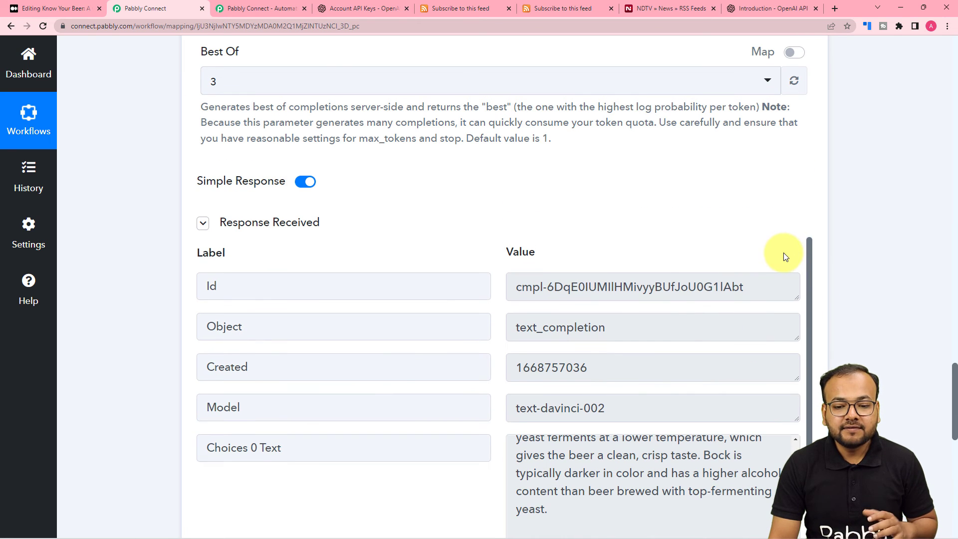
scroll(870, 195, "up", 8)
scroll(838, 195, "up", 14)
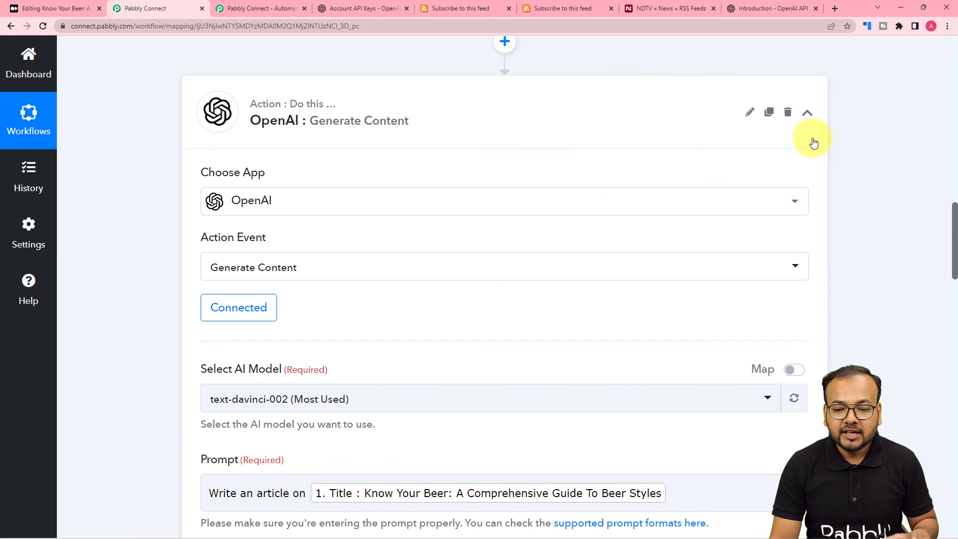
left_click(810, 115)
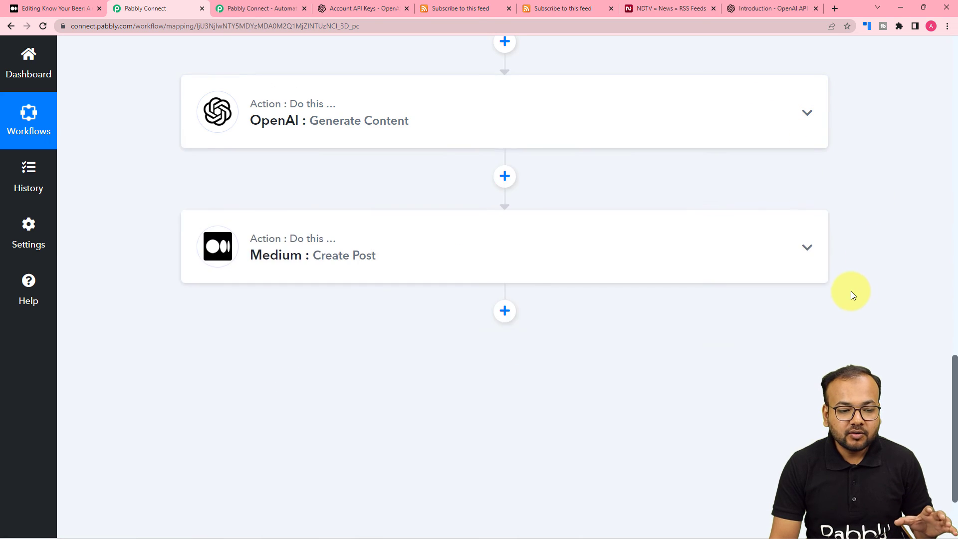
scroll(846, 298, "up", 19)
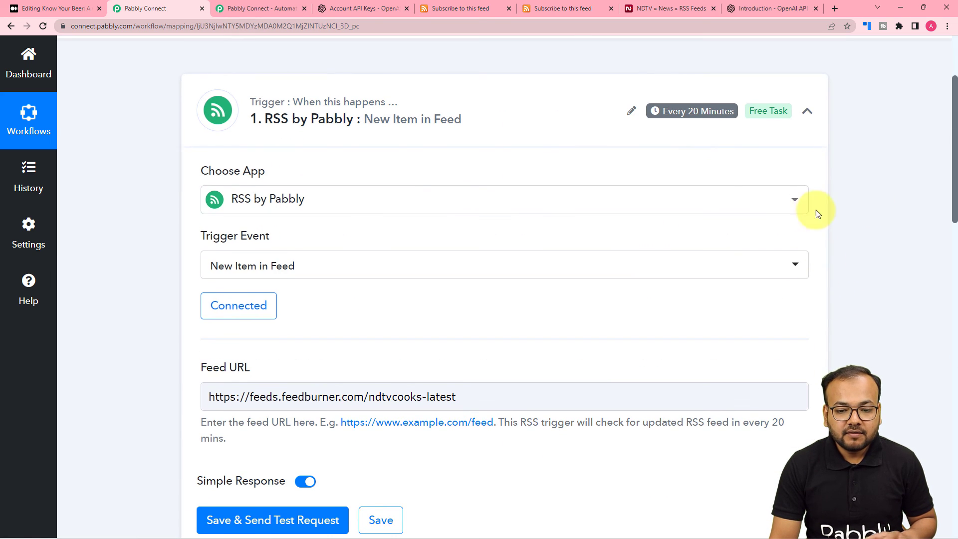
left_click(808, 112)
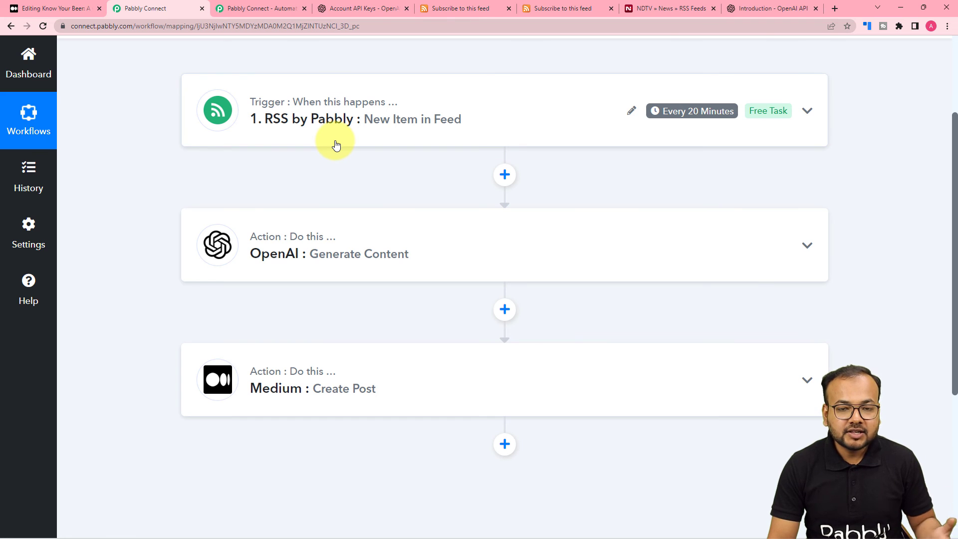